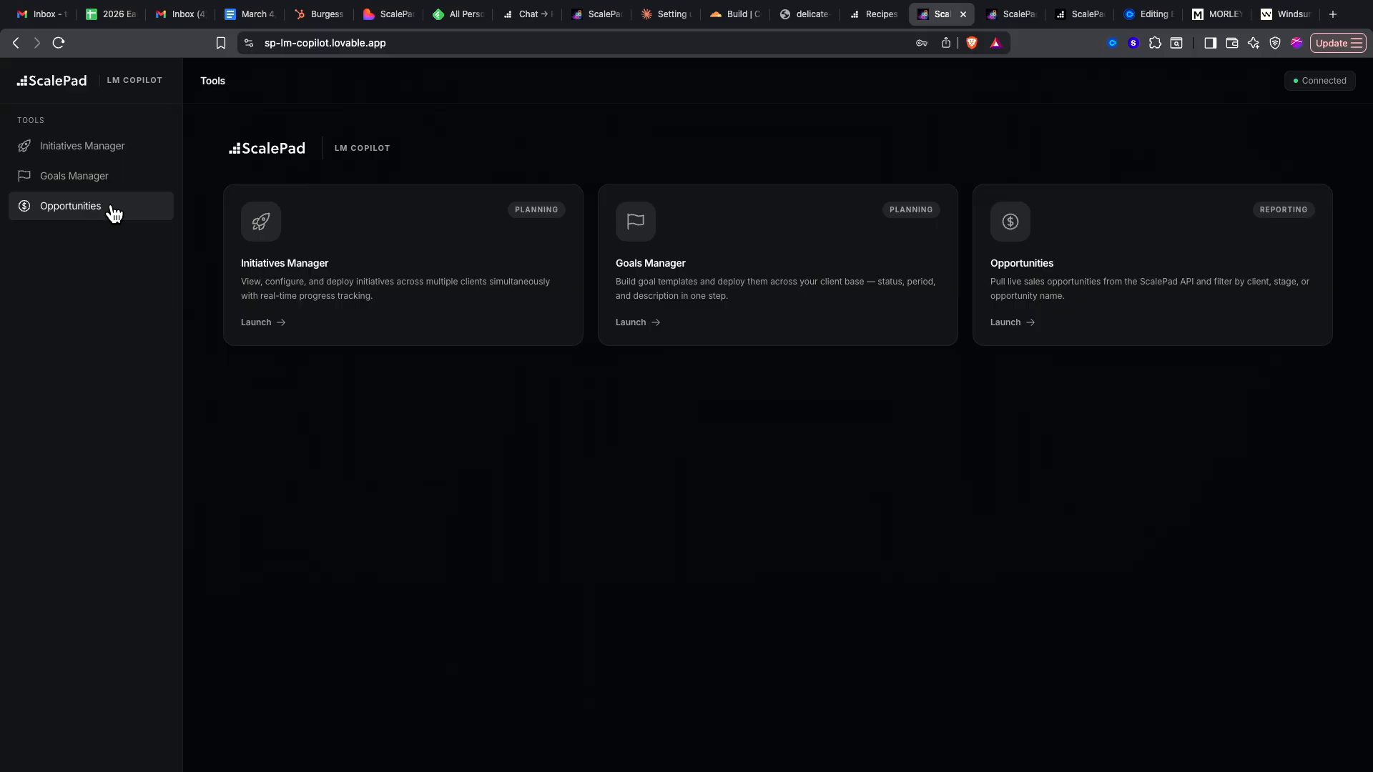
# - Open the Initiatives Manager in LM Copilot, and load app.scalepad.com in the browser tab showing the ScalePad developer site
pyautogui.click(111, 152)
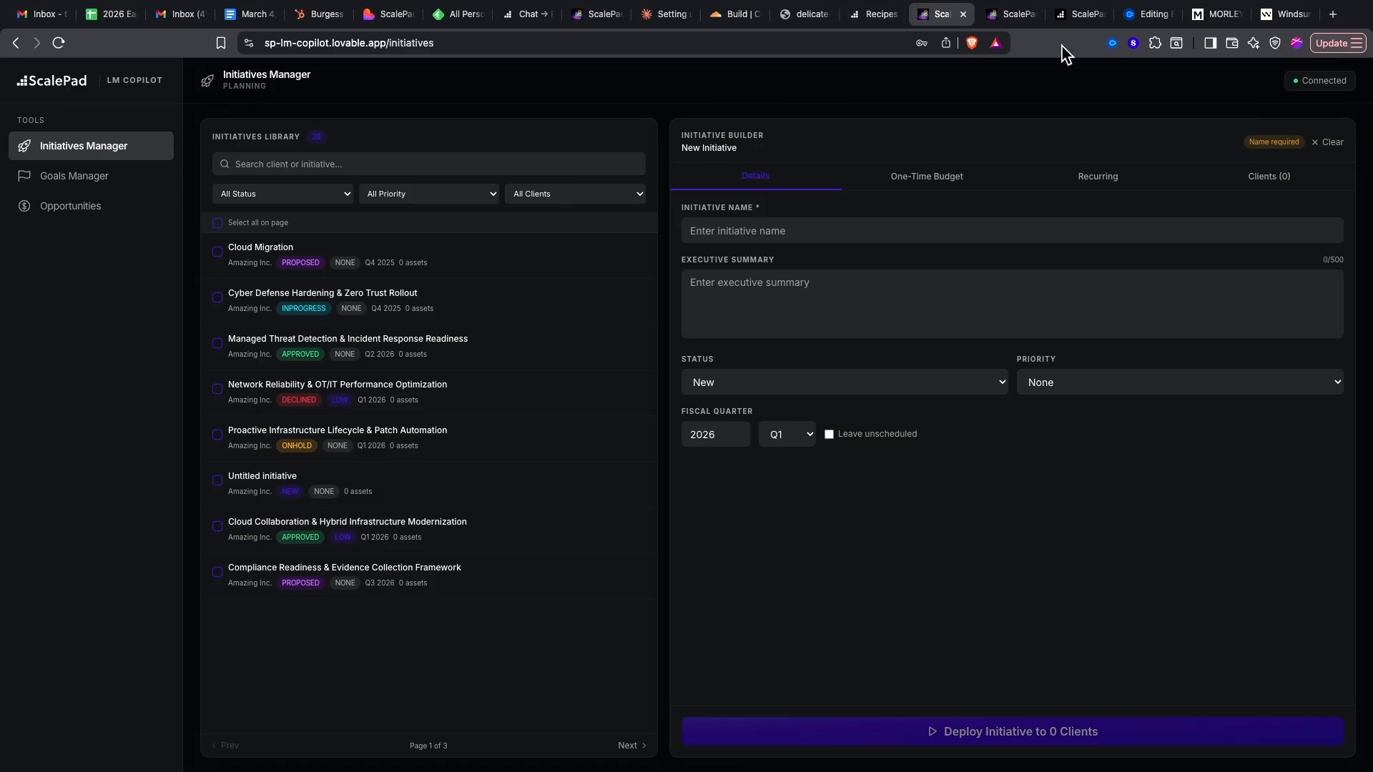
pyautogui.moveTo(1073, 15); pyautogui.dragTo(1008, 13)
pyautogui.click(914, 34)
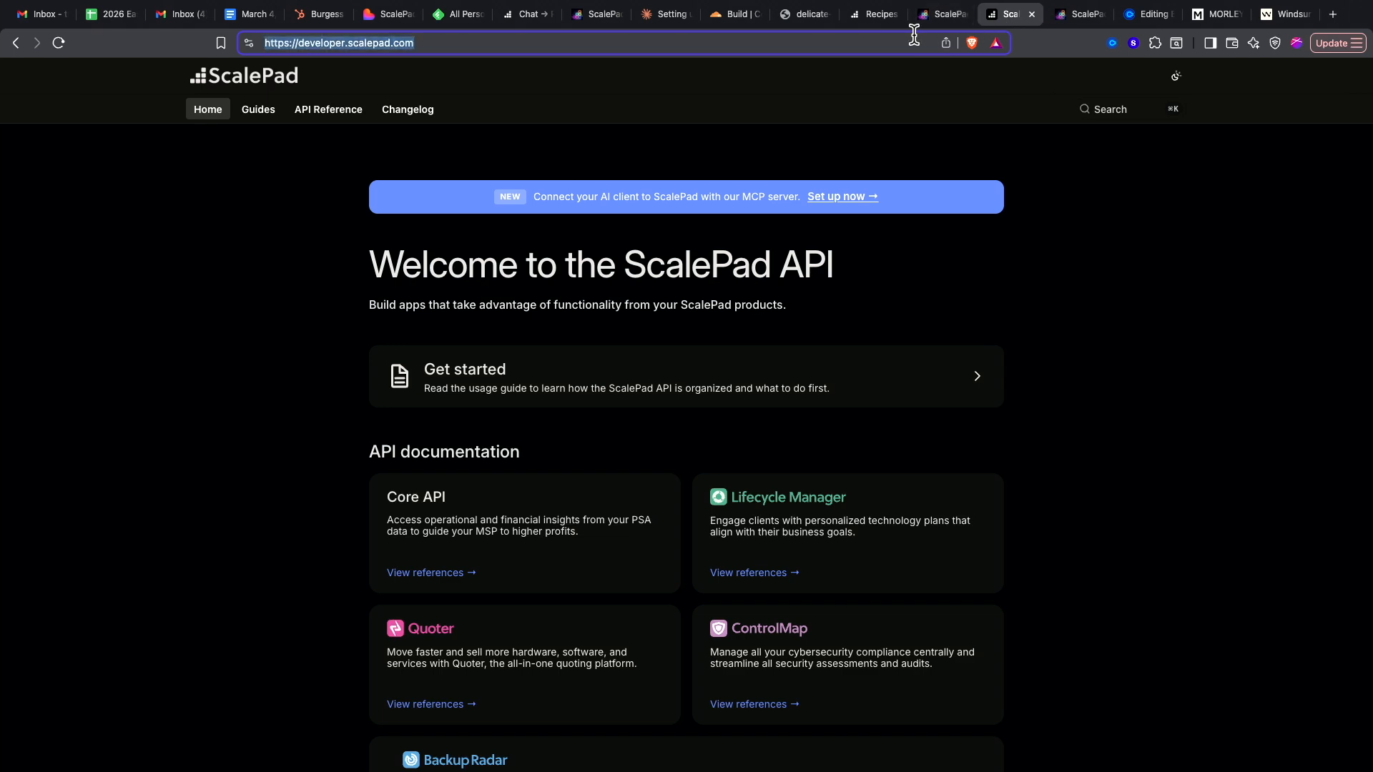
pyautogui.write('app.scalepad.com')
pyautogui.press('Return')
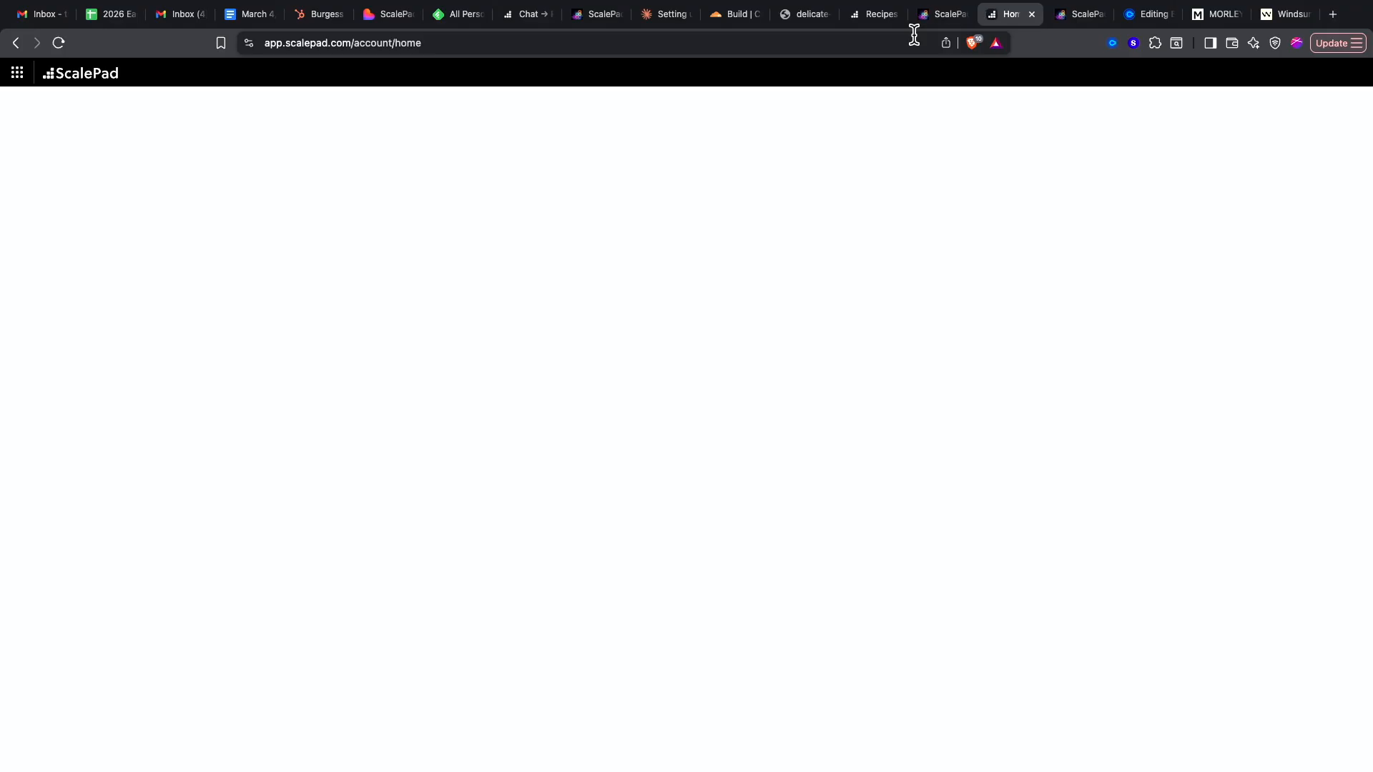
pyautogui.click(57, 44)
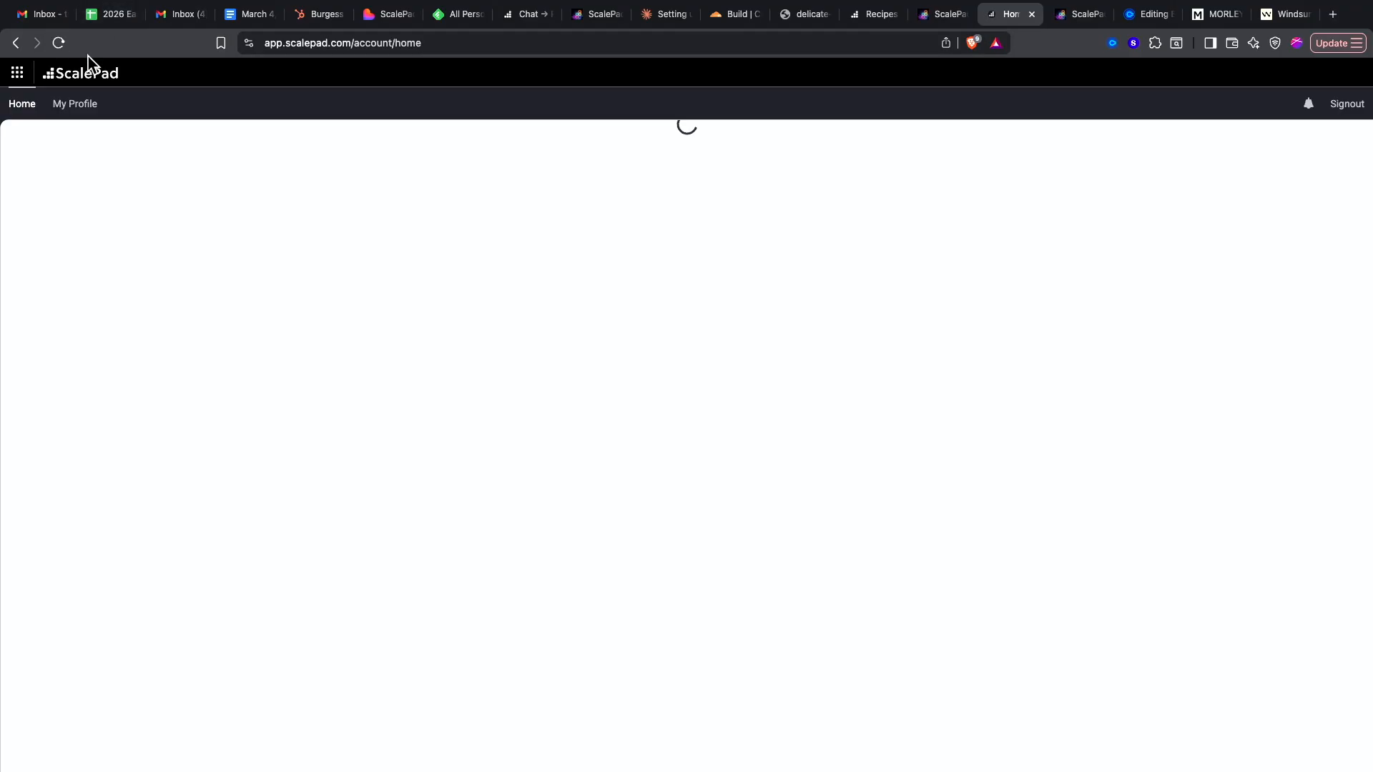
# - Open the global roadmap in Lifecycle Manager and review the initiatives scheduled for 2026
pyautogui.click(72, 281)
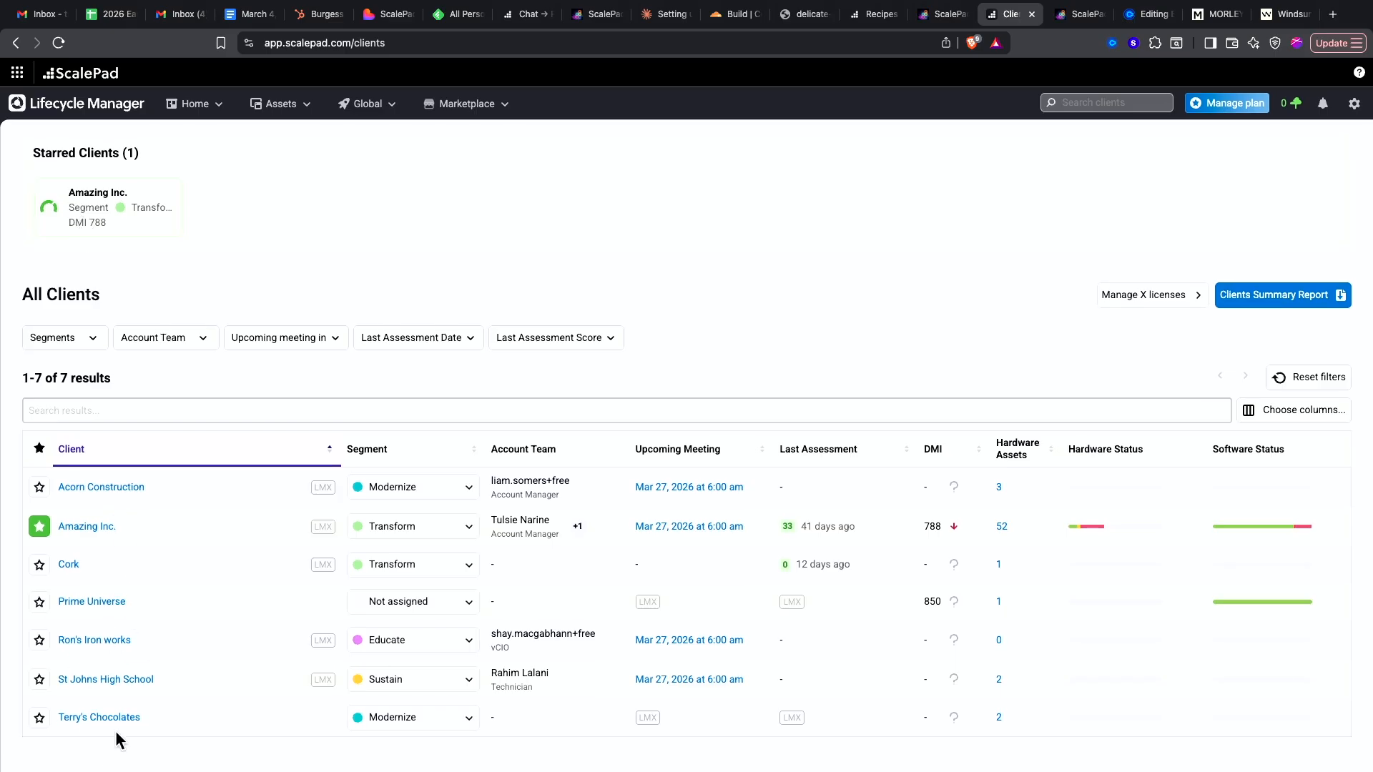
pyautogui.moveTo(370, 117)
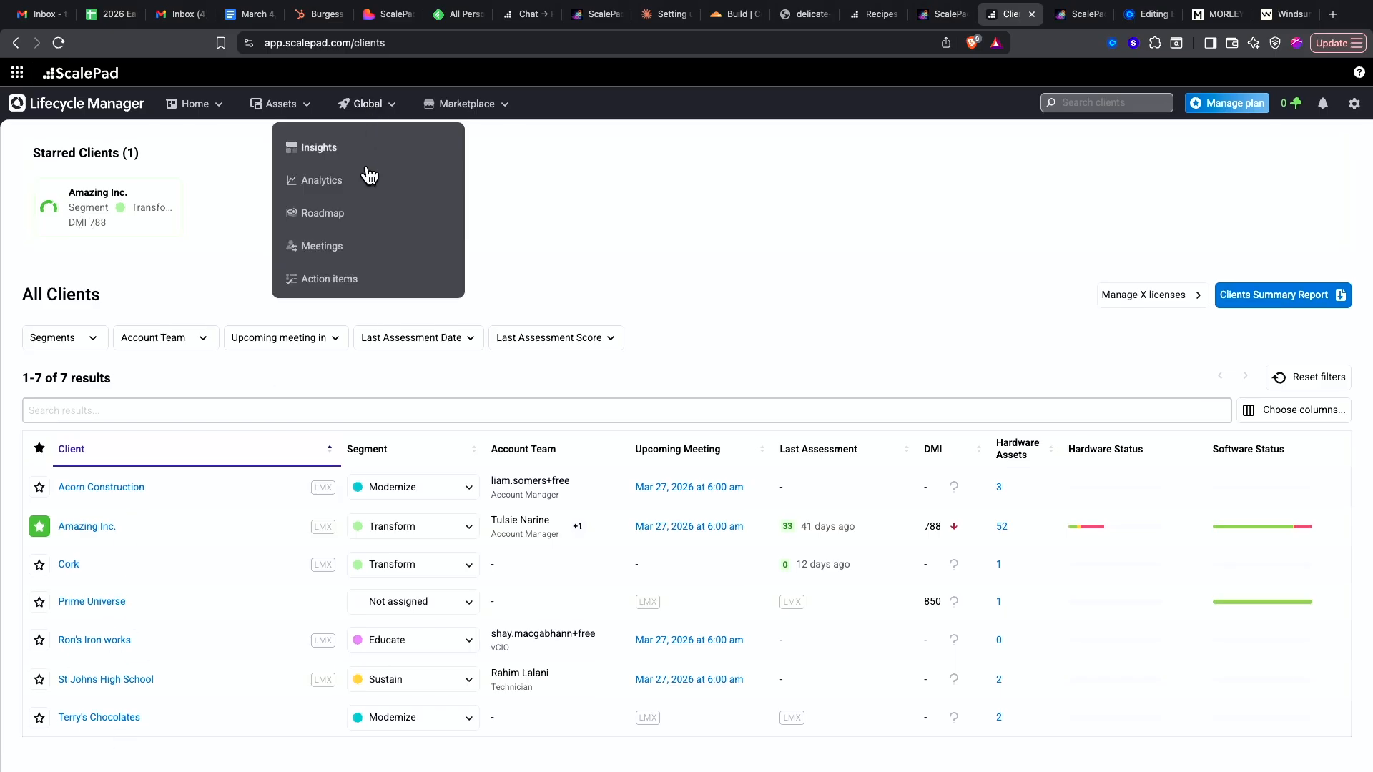
pyautogui.click(353, 220)
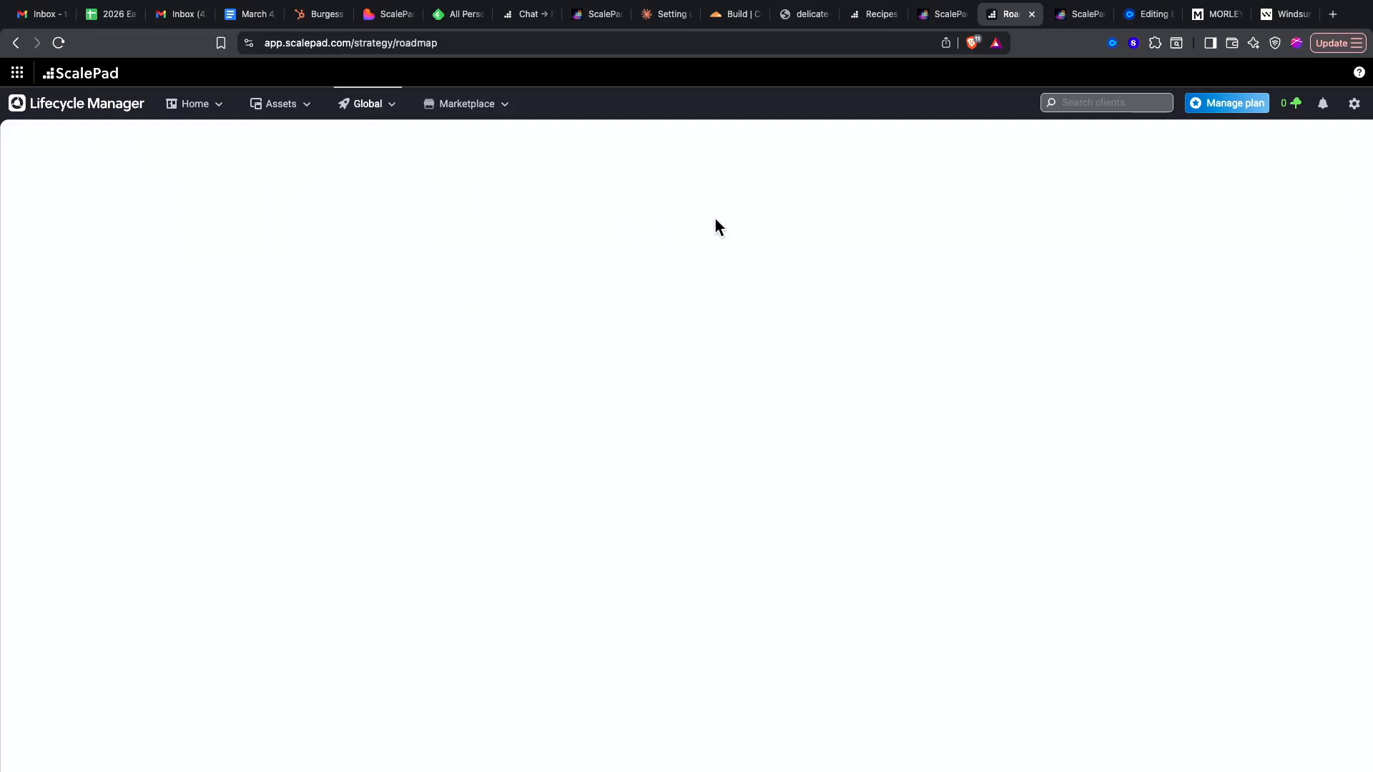
pyautogui.scroll(-3, 570, 279)
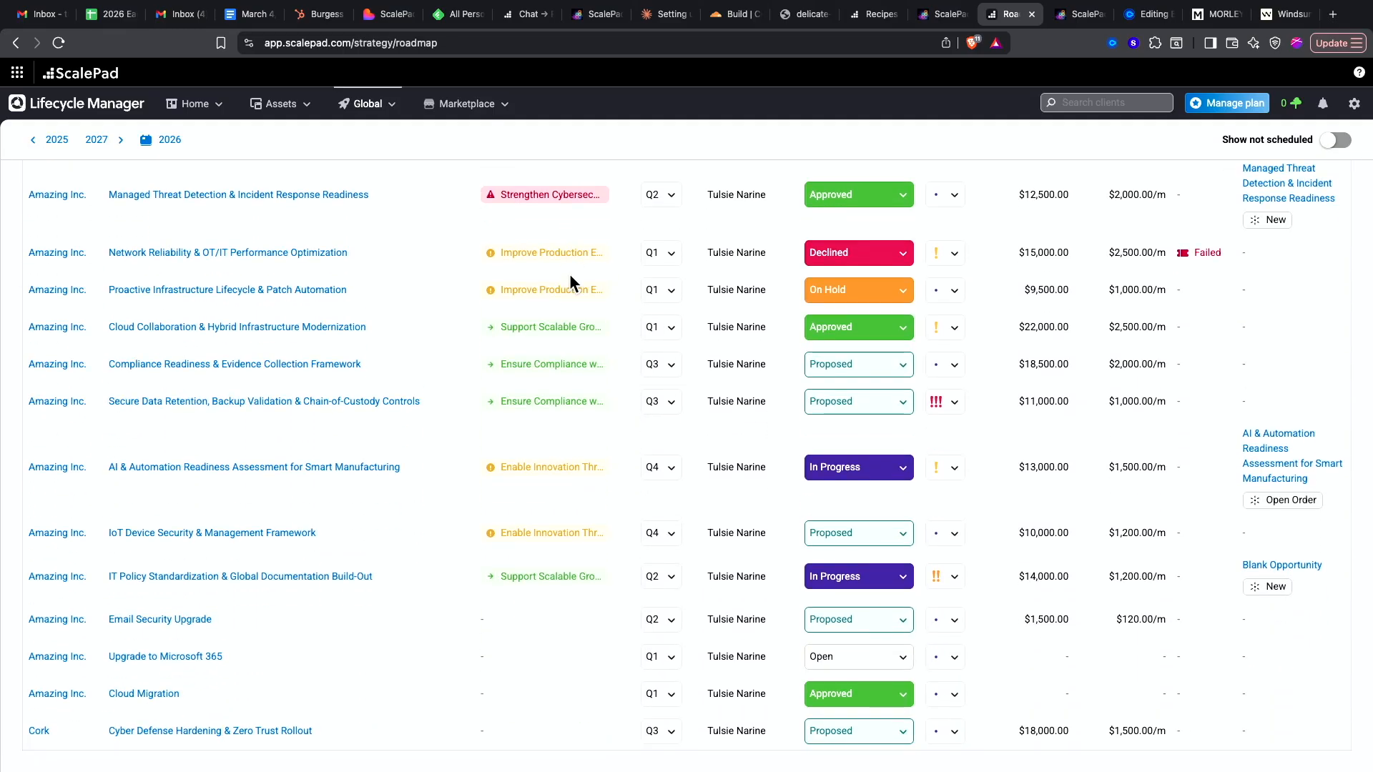
pyautogui.scroll(2, 569, 273)
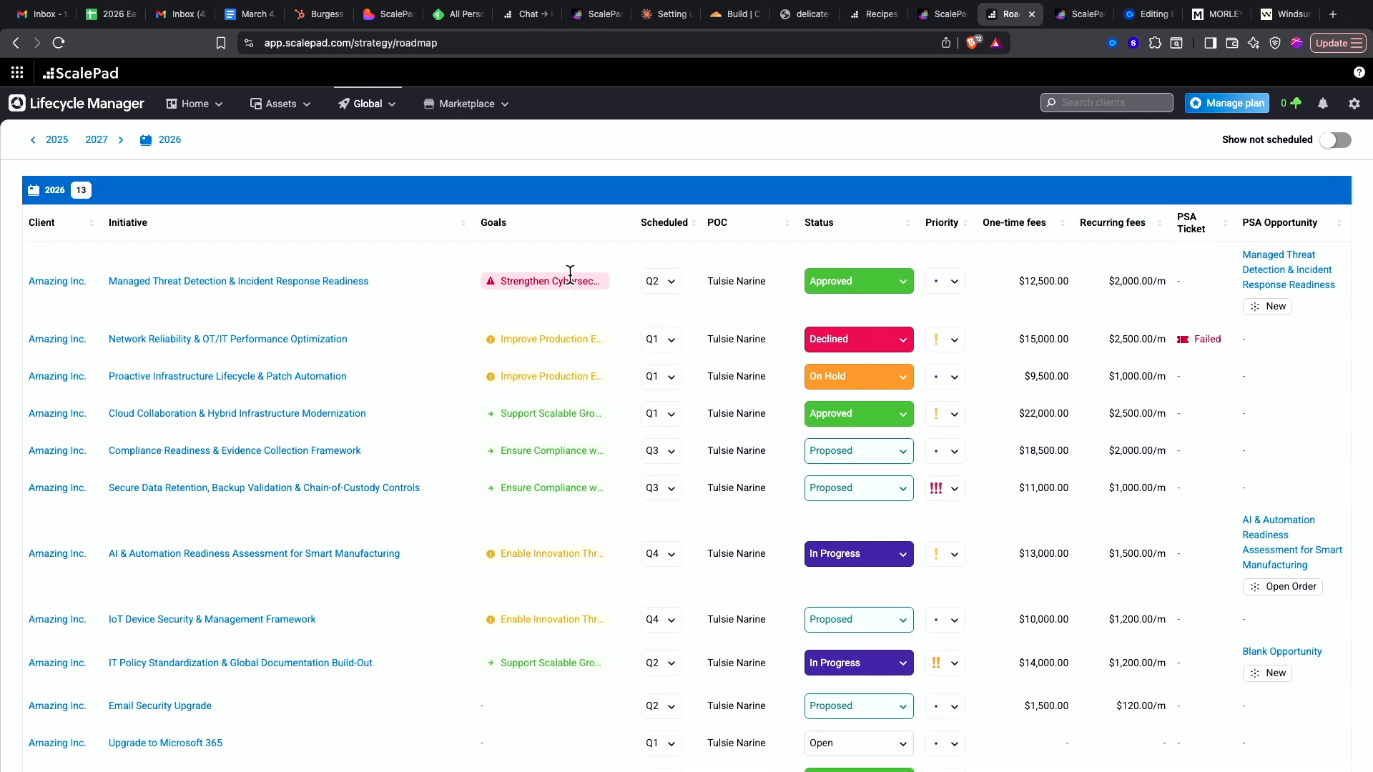
pyautogui.scroll(-2, 570, 276)
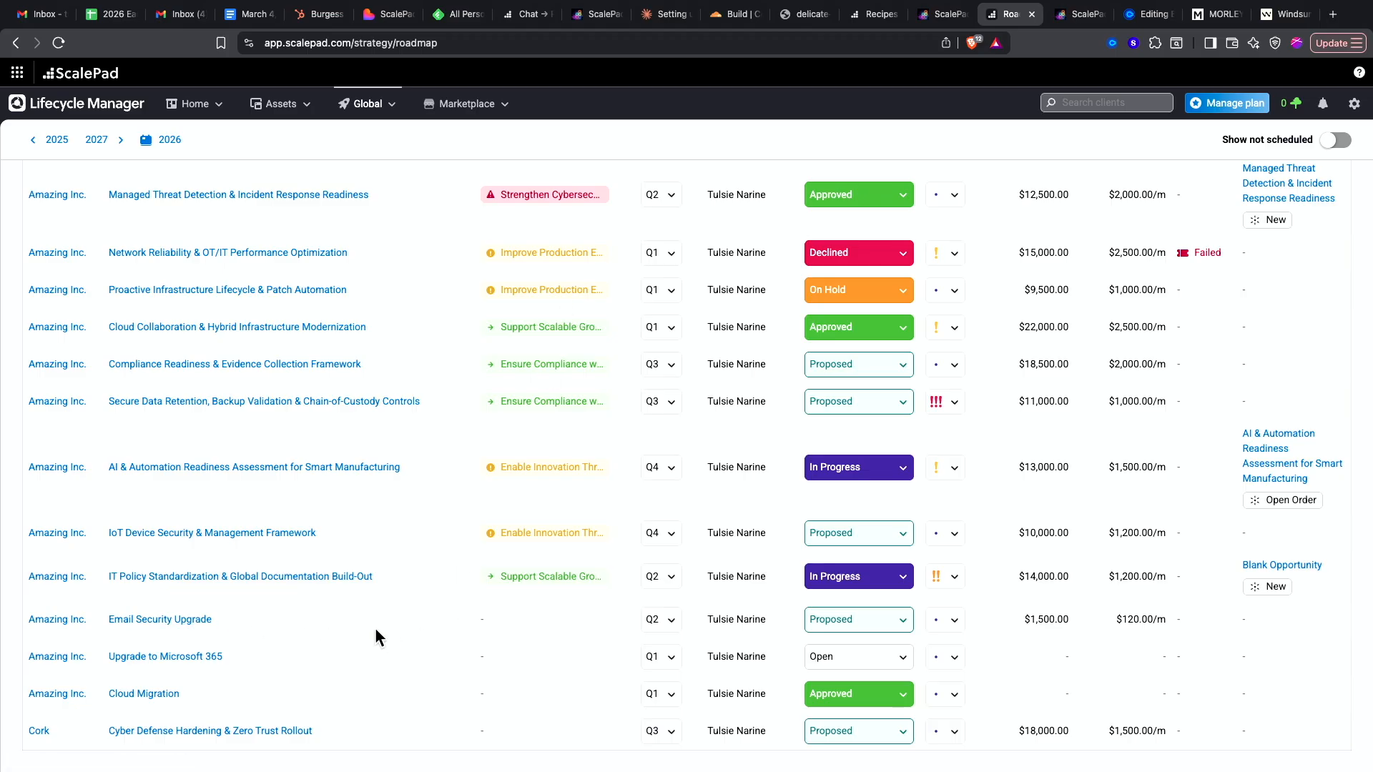
pyautogui.scroll(5, 379, 637)
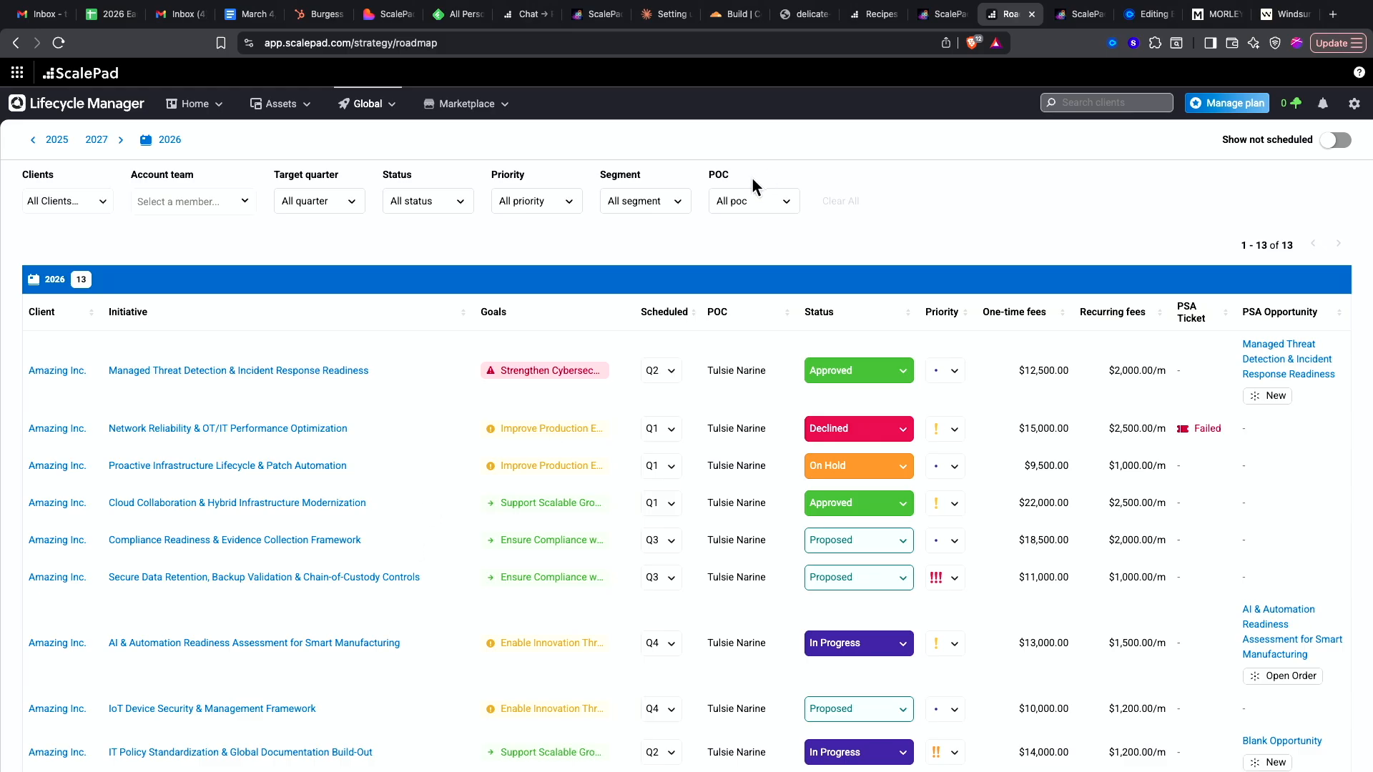
# - Return to LM Copilot, filter the initiatives library by "ema" and permanently delete all matching Email Security Upgrade initiatives
pyautogui.click(938, 14)
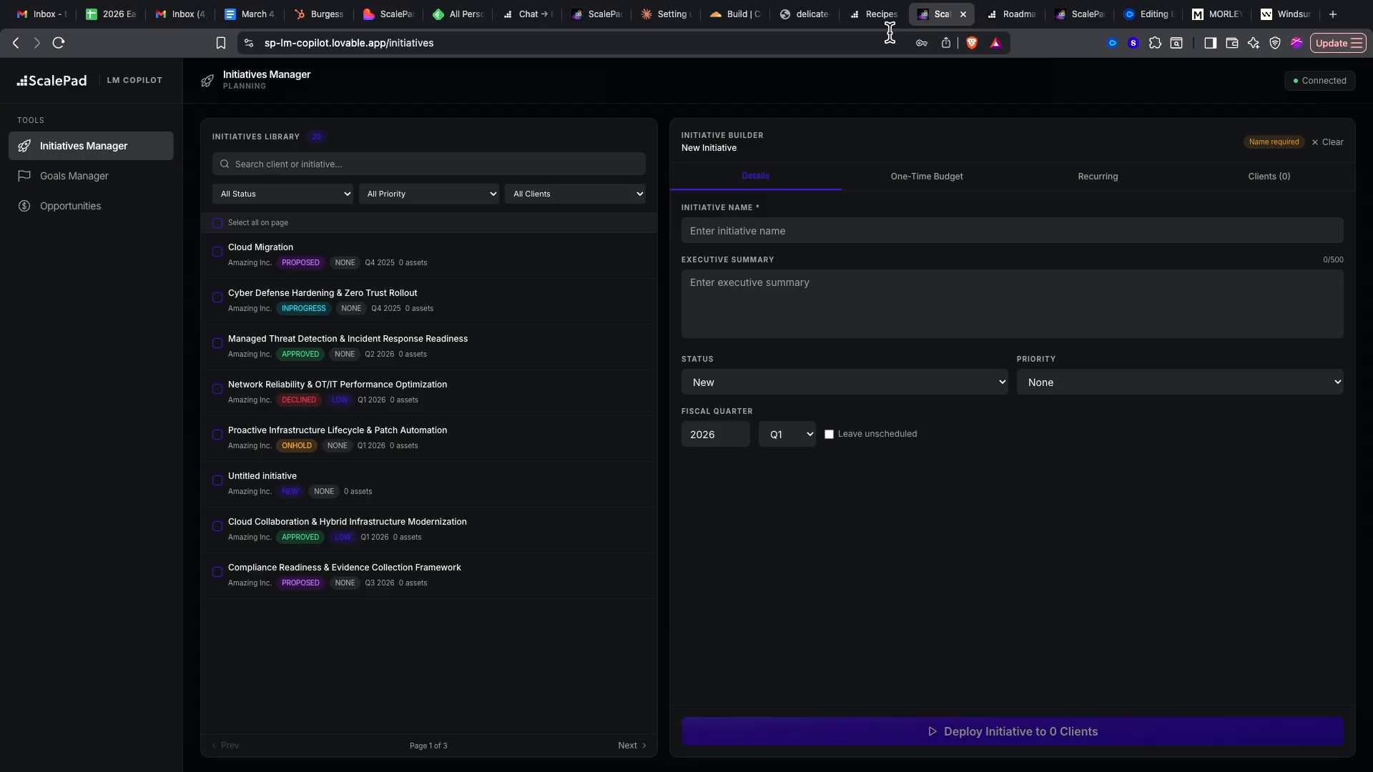
pyautogui.click(284, 161)
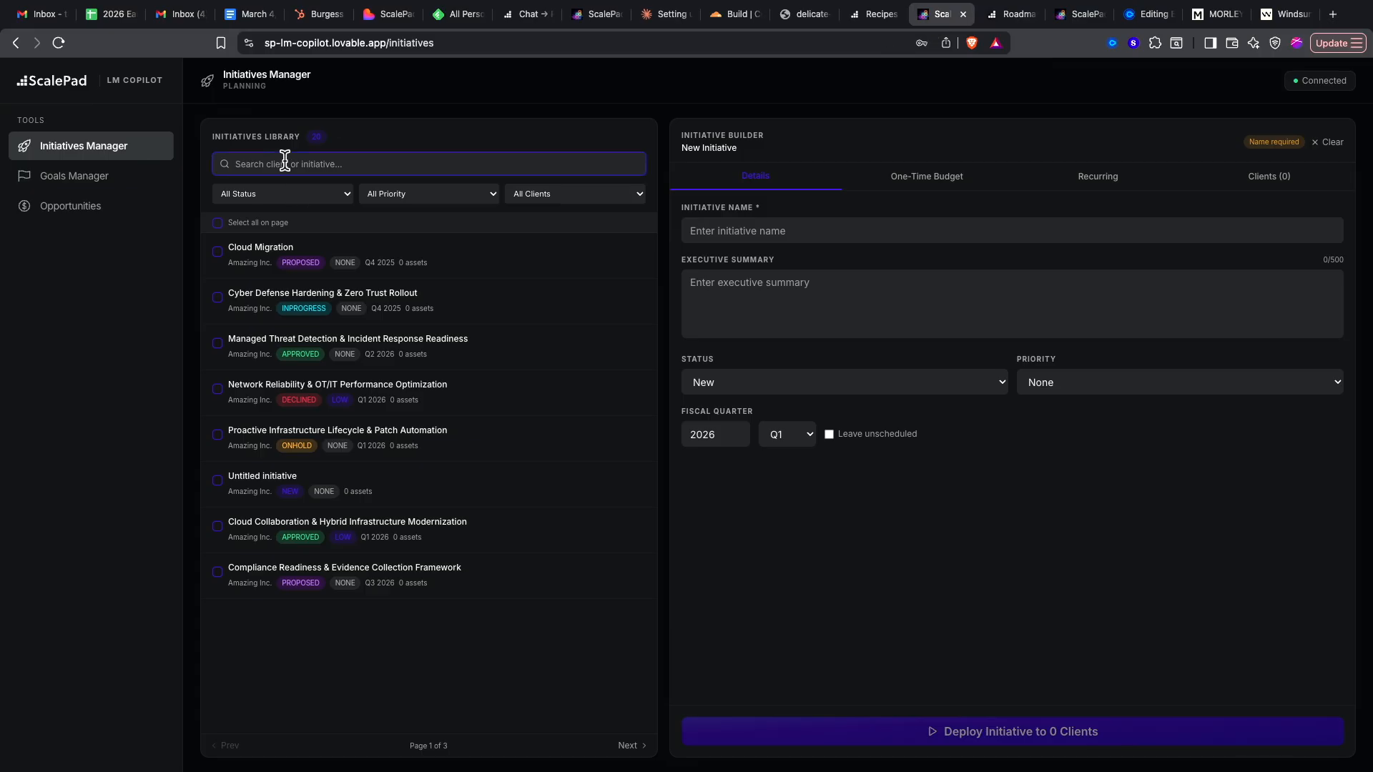
pyautogui.write('ema')
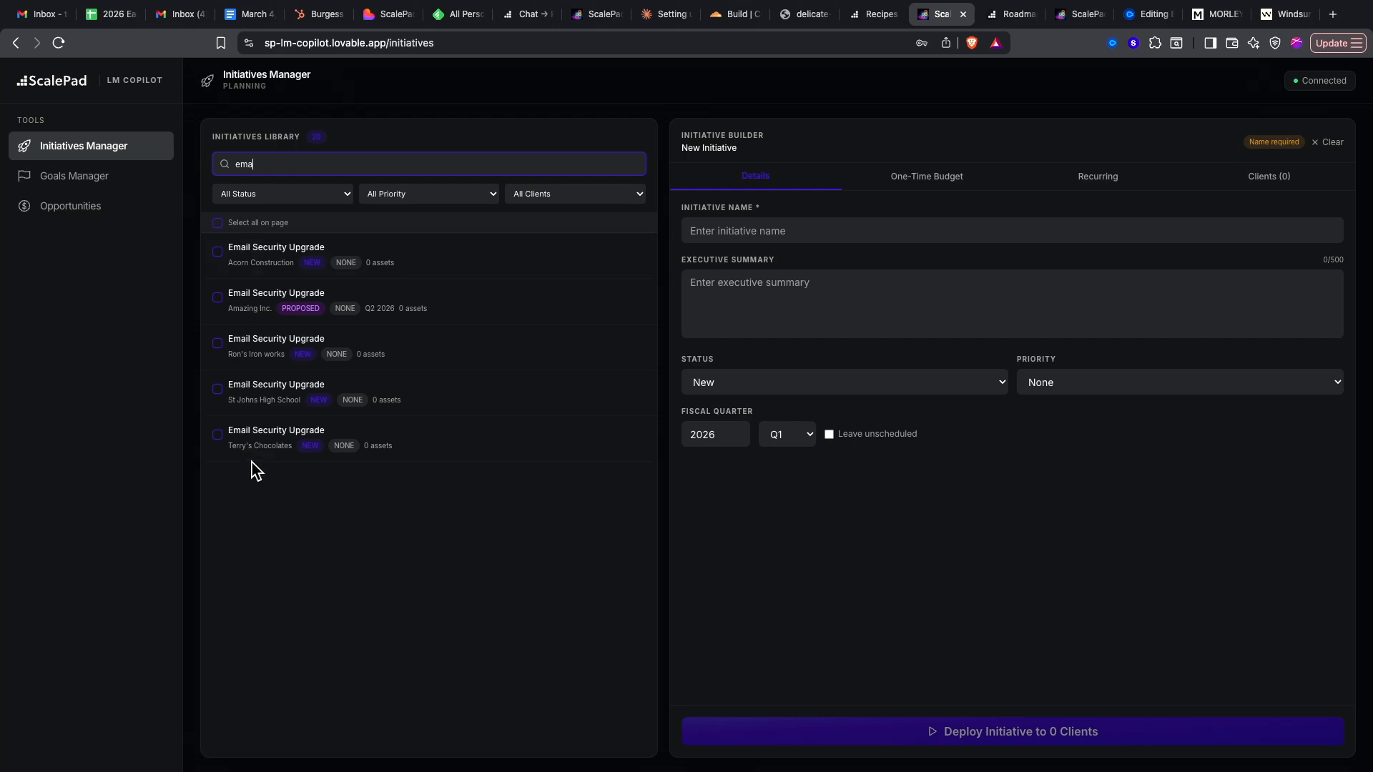
pyautogui.click(218, 224)
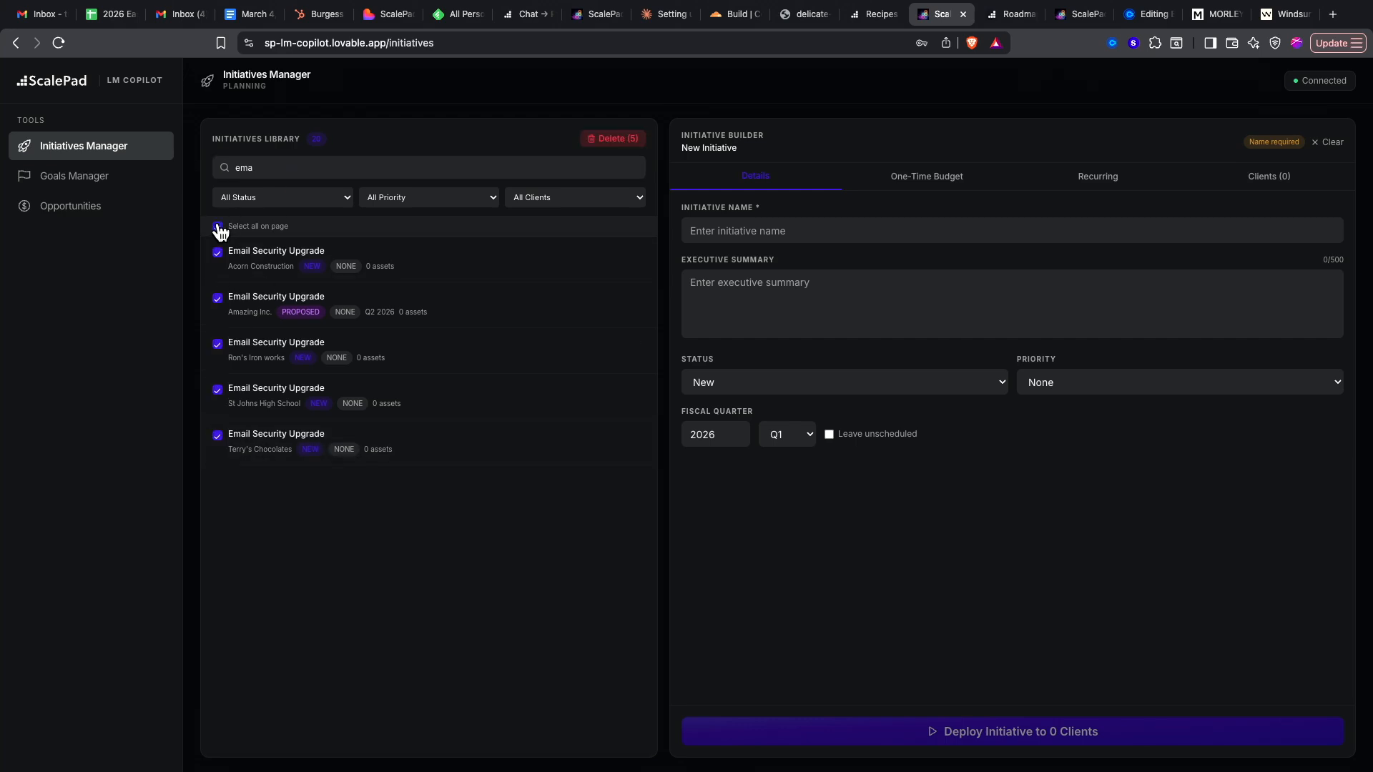
pyautogui.click(611, 139)
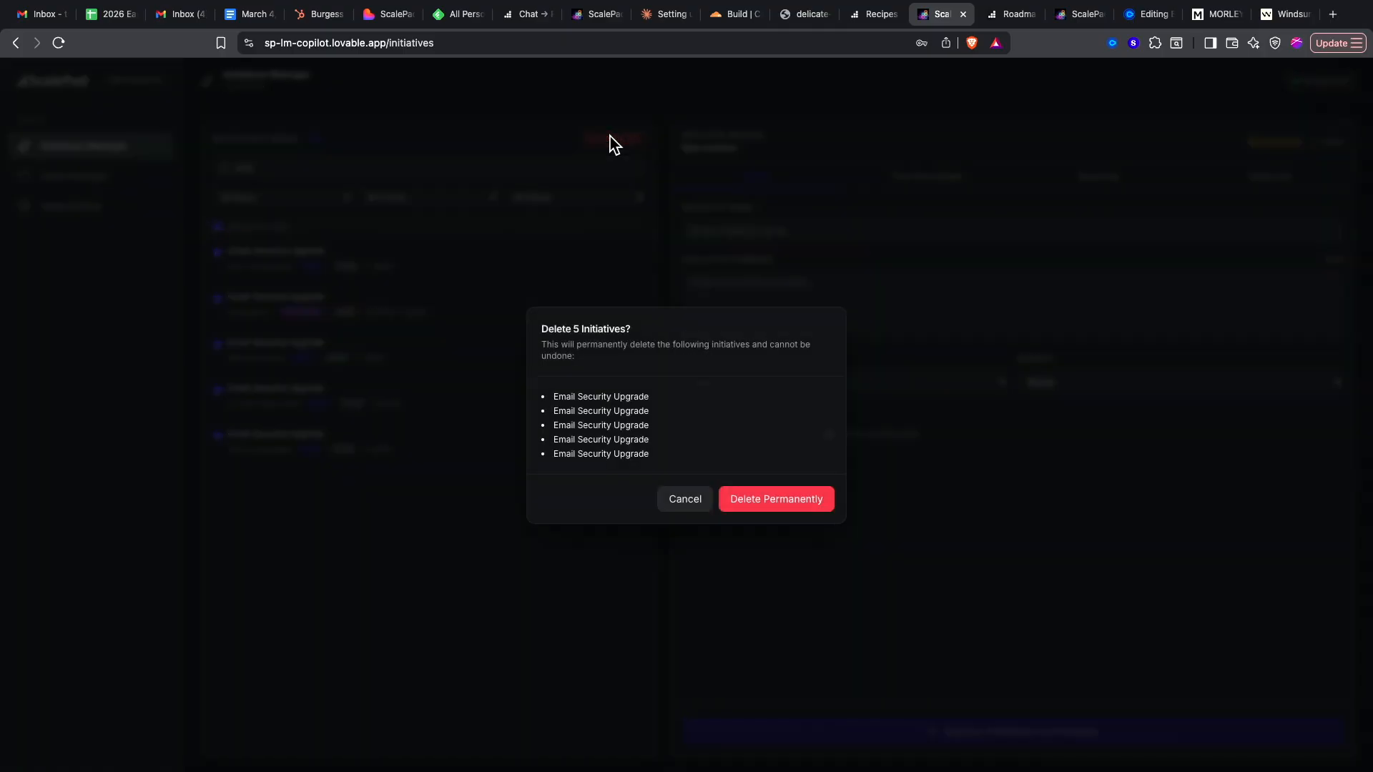
pyautogui.click(771, 501)
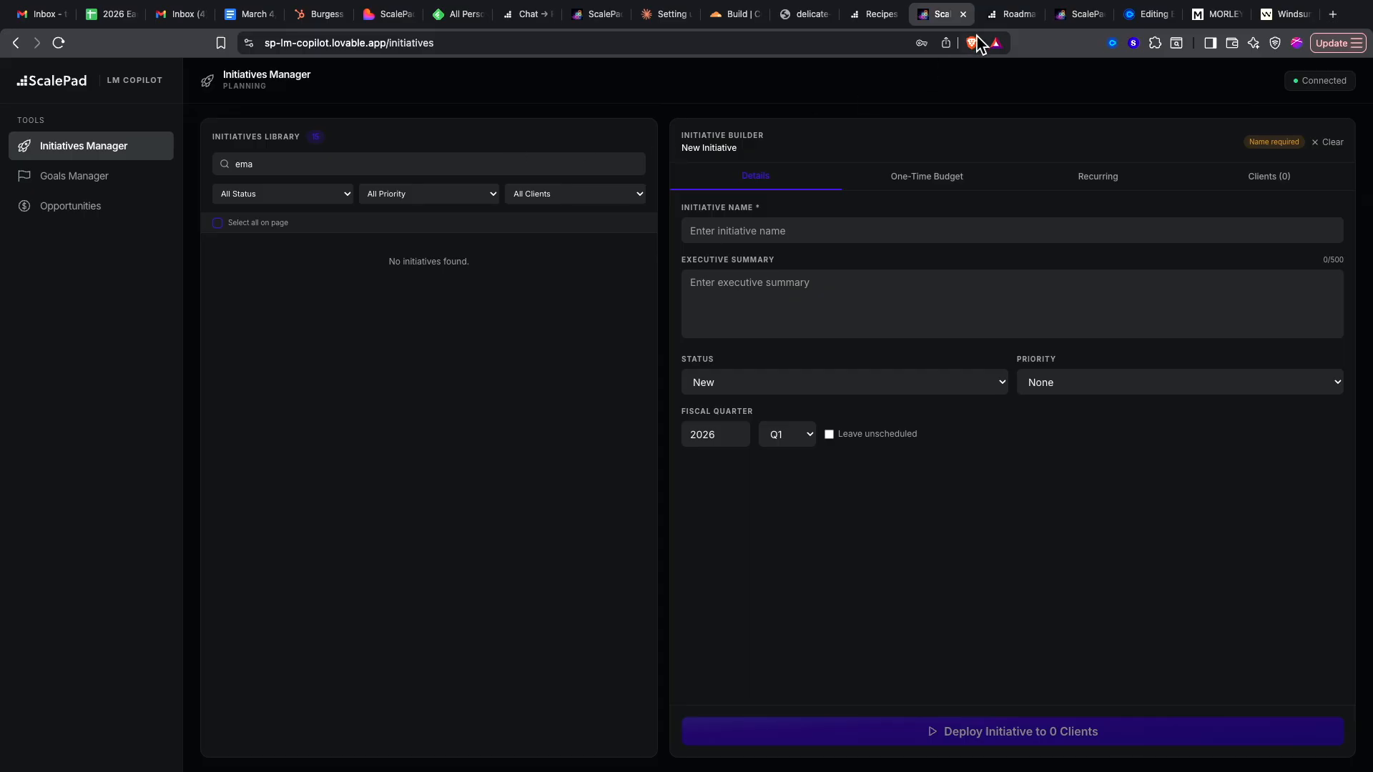
# - Switch to the Lifecycle Manager roadmap, reload it and check the 2026 list for the Email Security Upgrade initiative
pyautogui.click(999, 15)
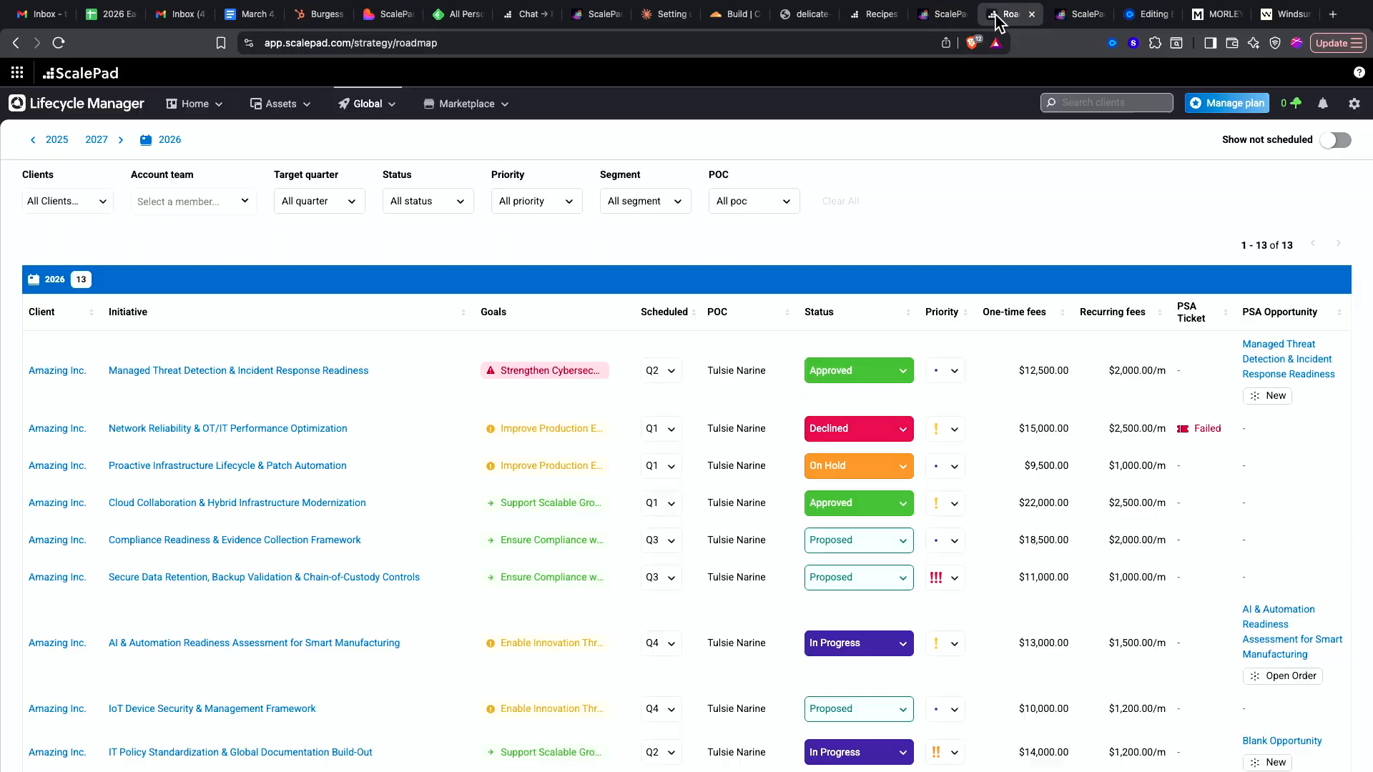
pyautogui.rightClick(939, 158)
pyautogui.click(997, 222)
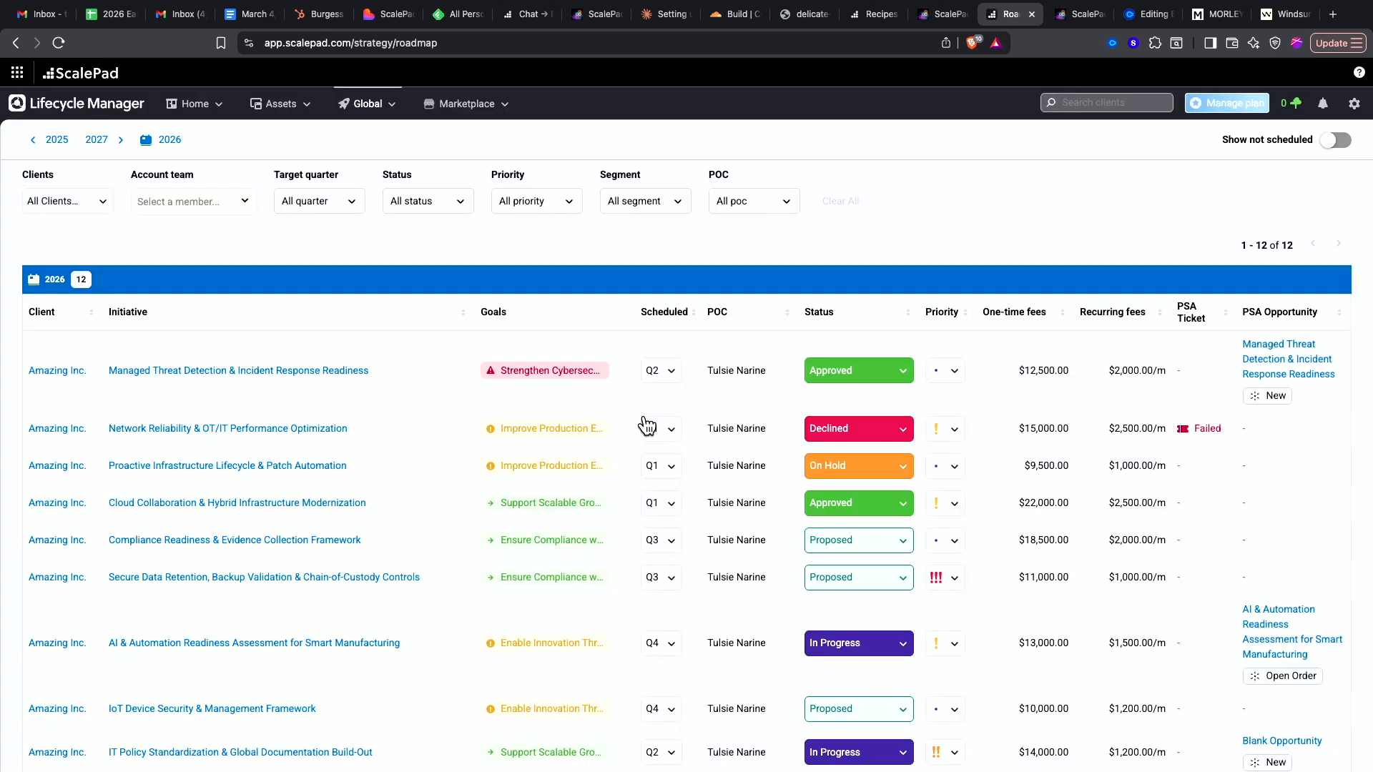
pyautogui.scroll(-3, 494, 500)
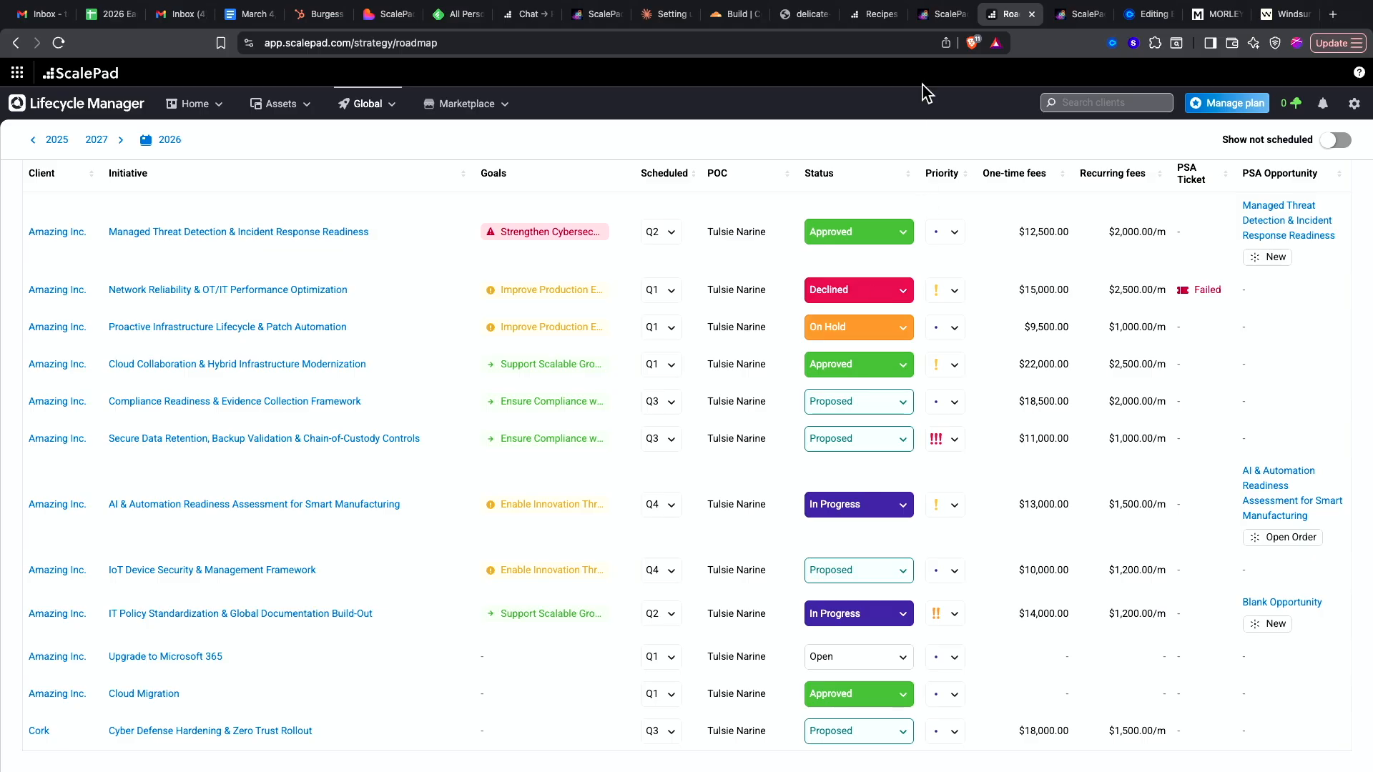
# - Back in LM Copilot, clear the library search and load Managed Threat Detection & Incident Response Readiness into the initiative builder
pyautogui.click(938, 14)
pyautogui.click(356, 163)
pyautogui.doubleClick(358, 164)
pyautogui.press('BackSpace')
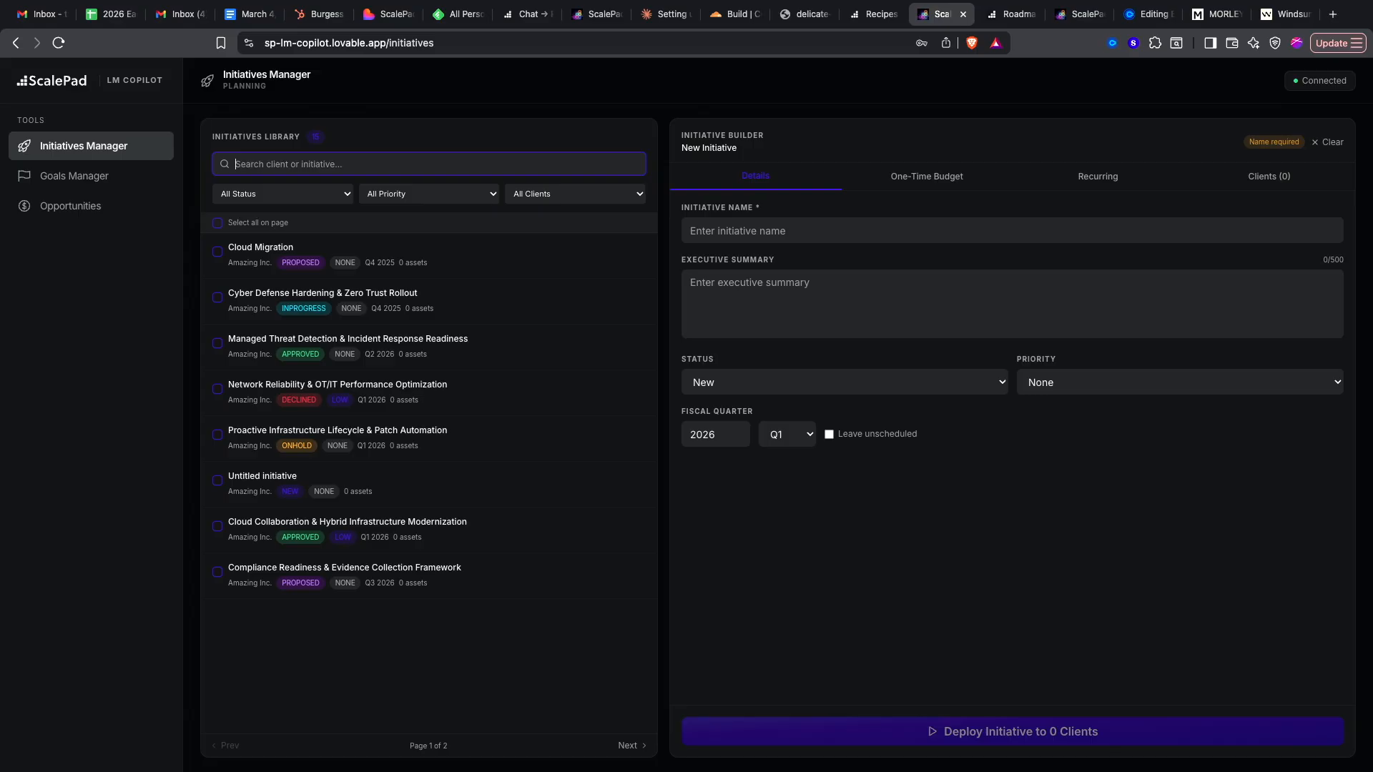
pyautogui.click(465, 352)
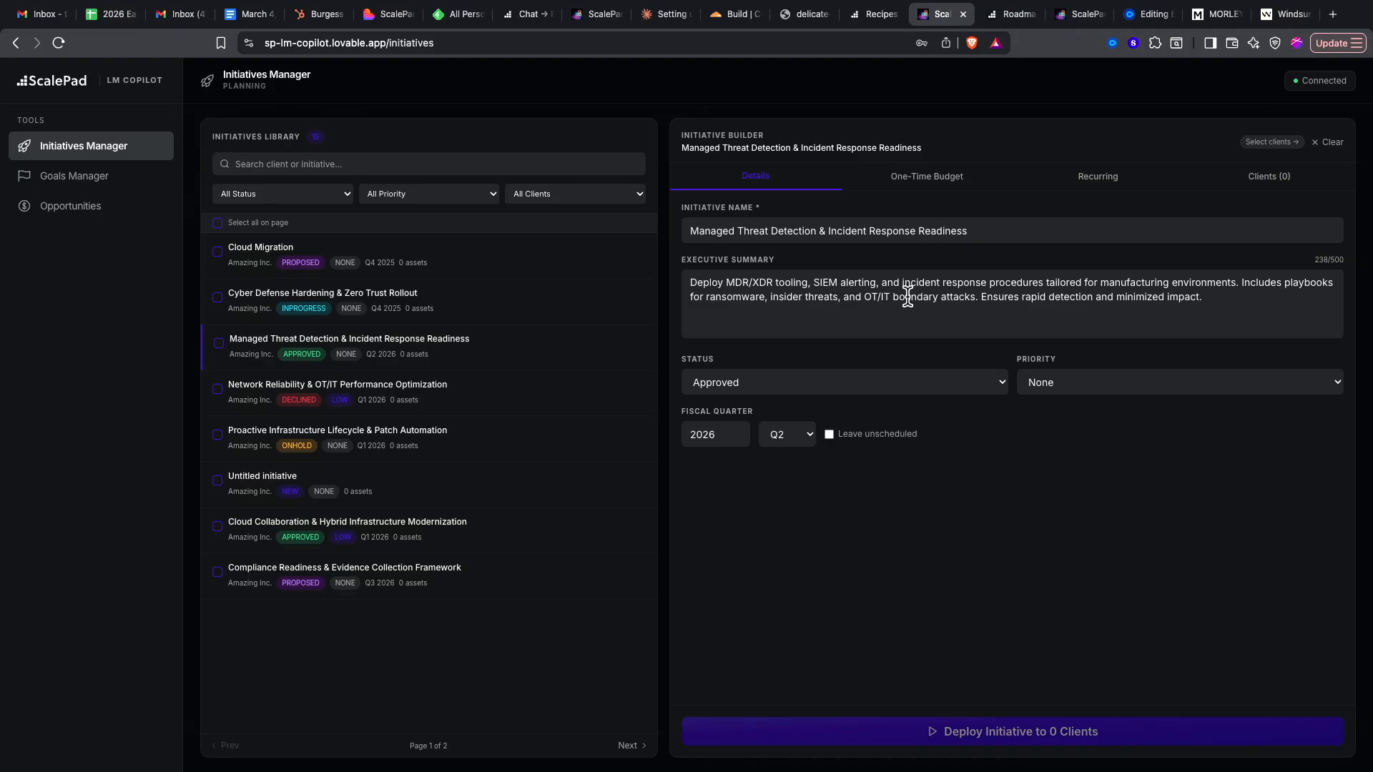
# - Prefix both the executive summary and the initiative name with "Demo - "
pyautogui.click(694, 282)
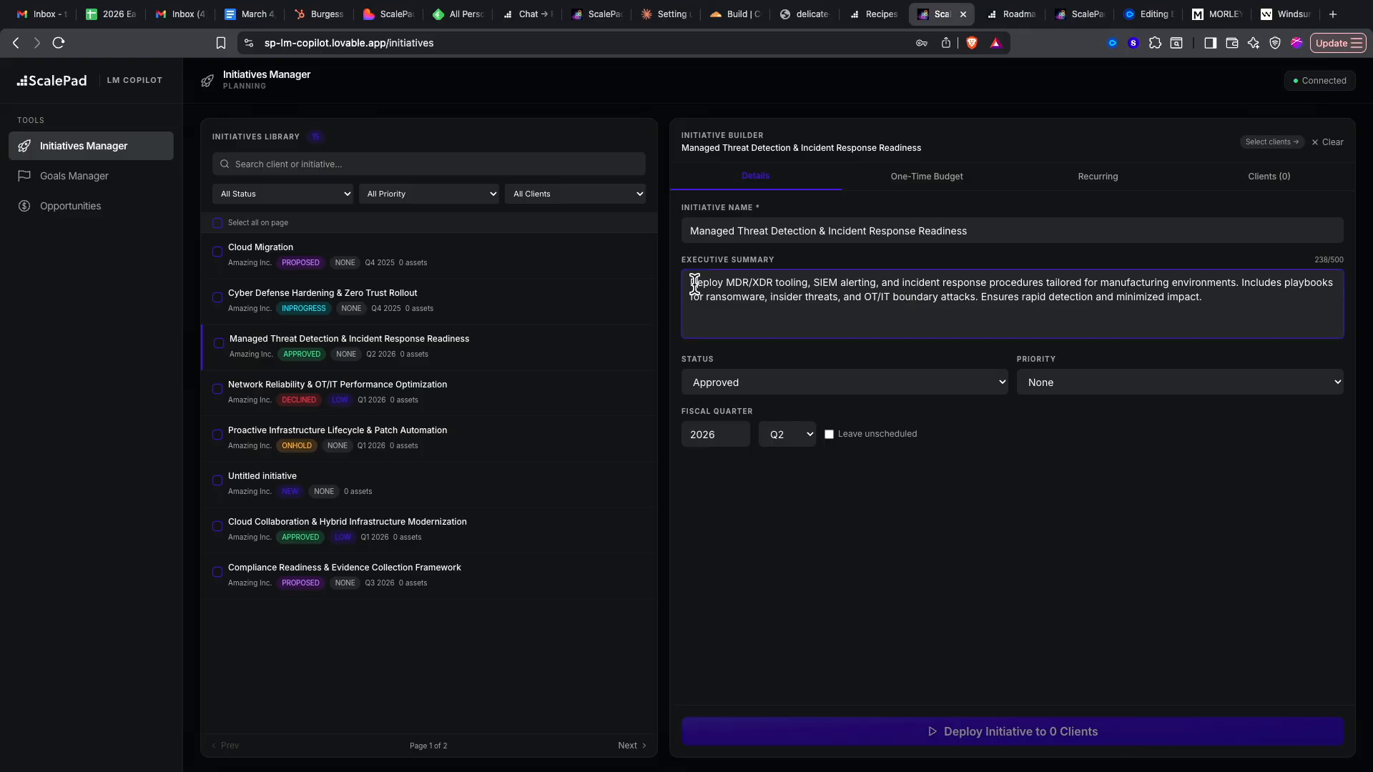
pyautogui.press('Left')
pyautogui.write('Deno')
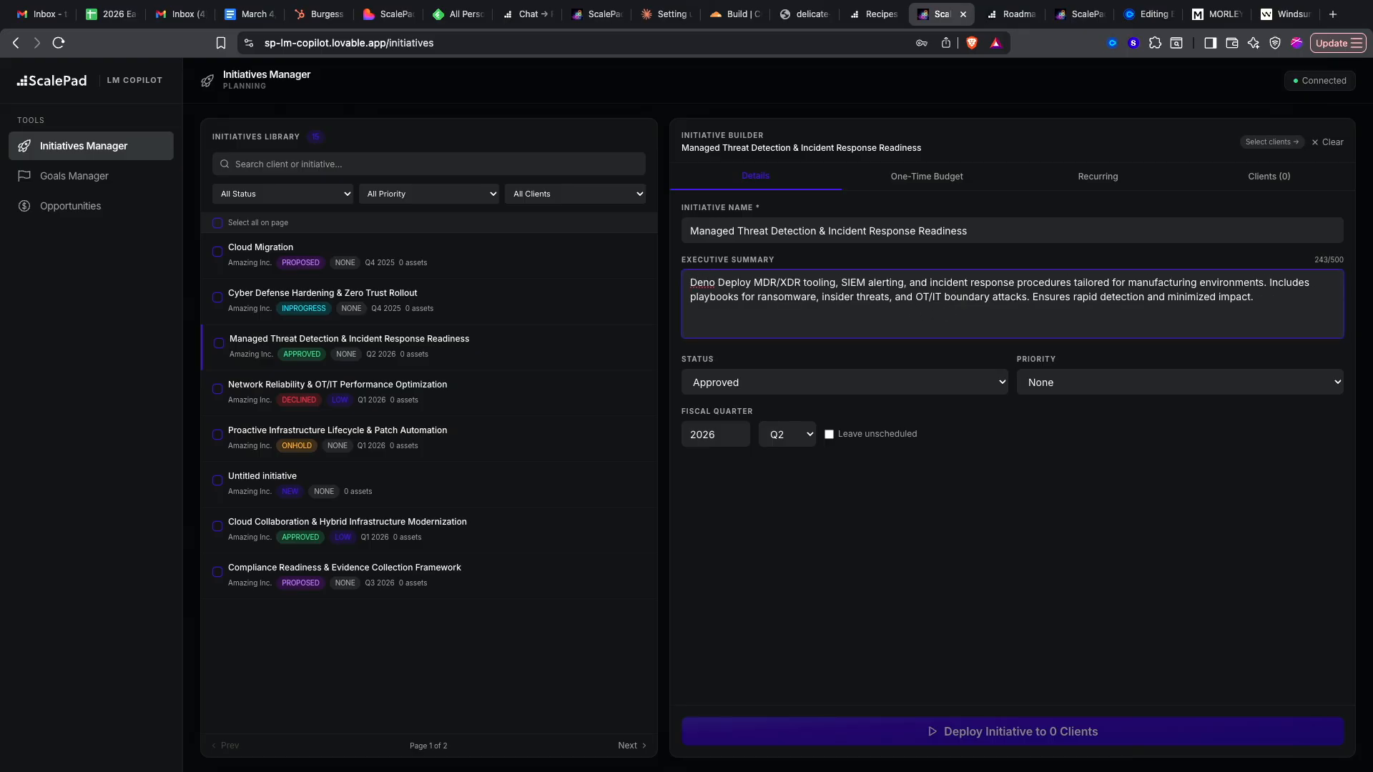
pyautogui.press('BackSpace')
pyautogui.press('BackSpace')
pyautogui.press('BackSpace')
pyautogui.write('mo -')
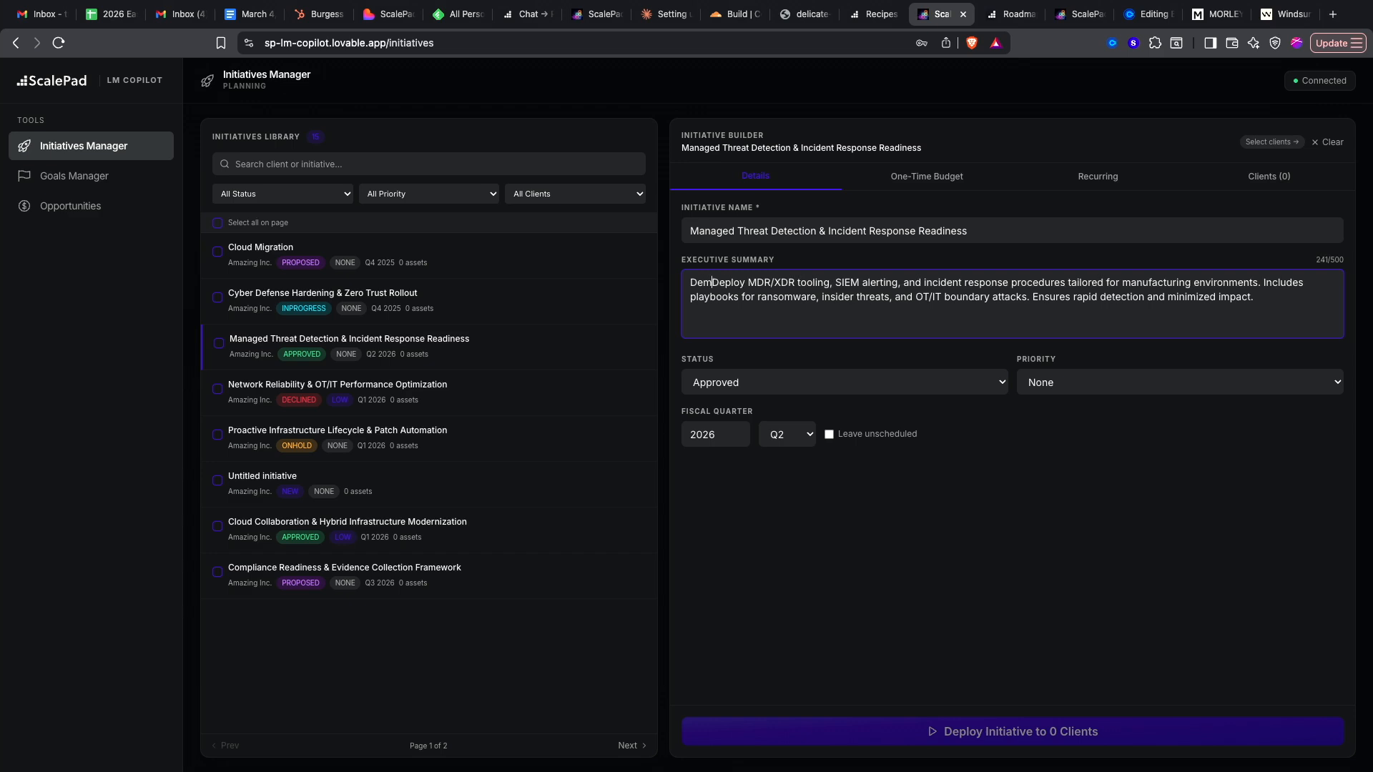
pyautogui.click(688, 230)
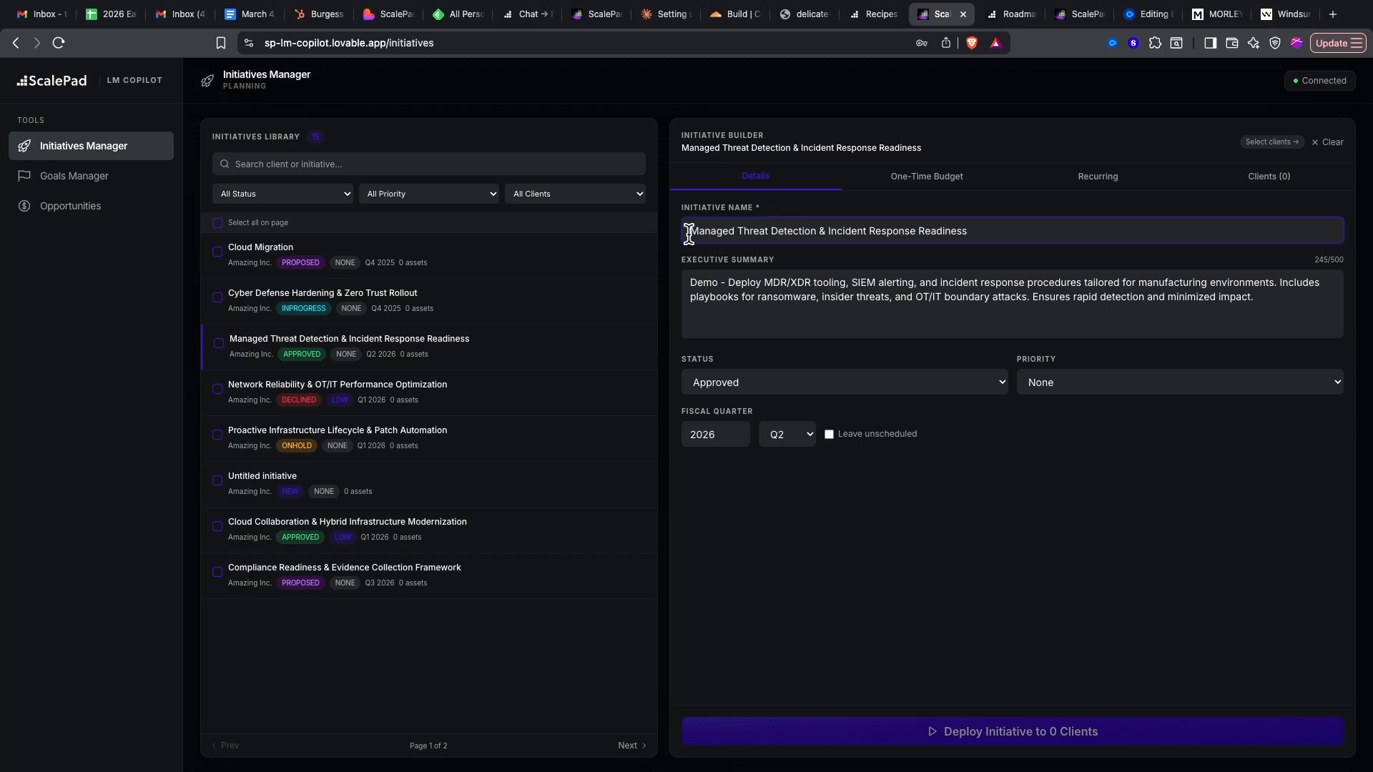
pyautogui.write('Demo -')
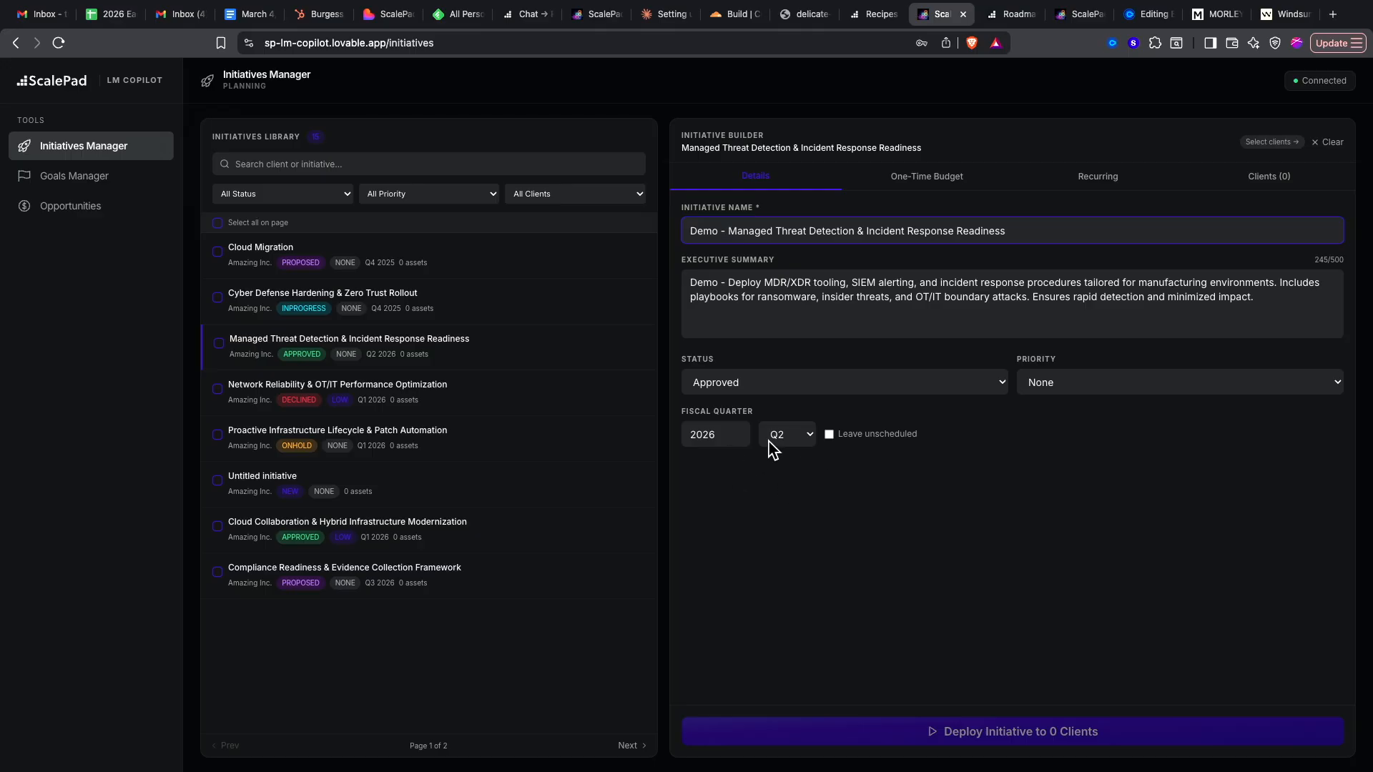
# - Set the initiative's priority to Medium and its status to Proposed
pyautogui.click(1090, 379)
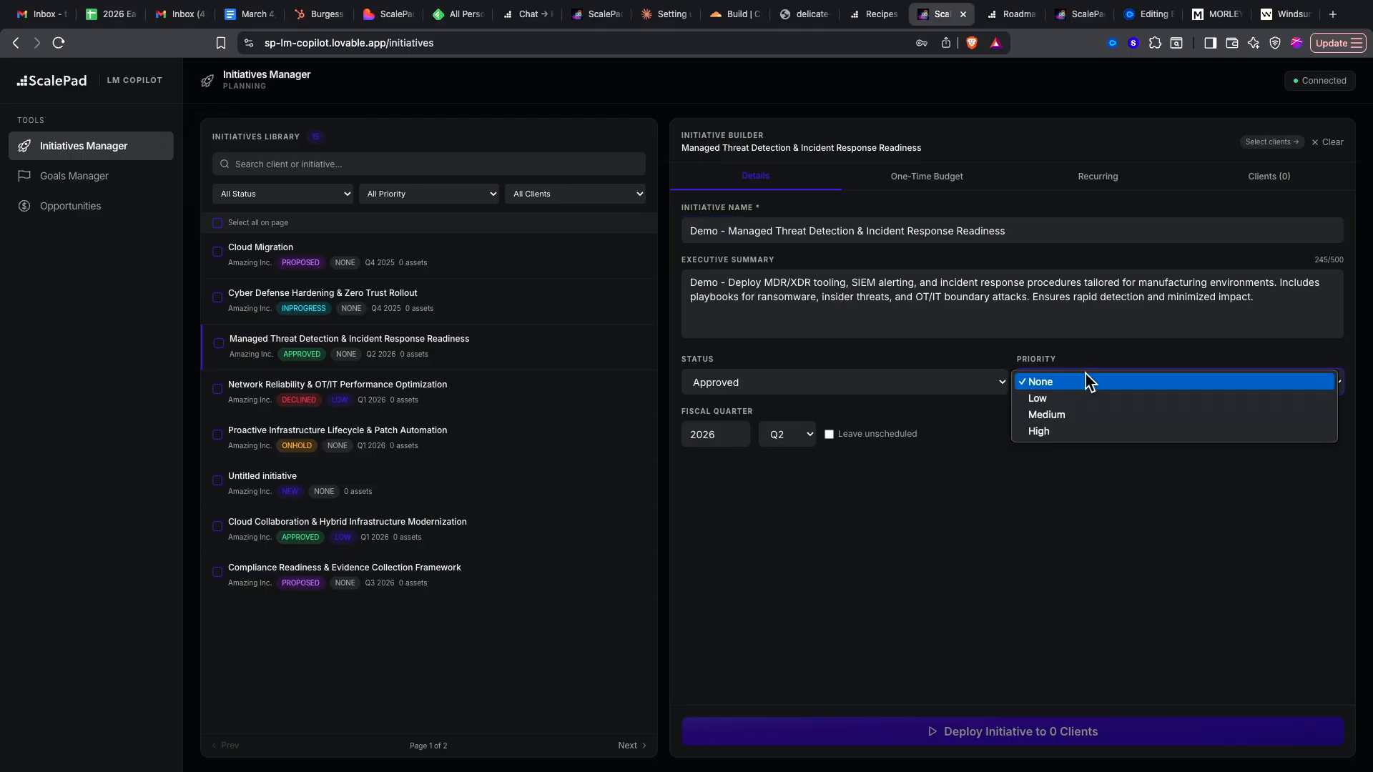
pyautogui.click(1072, 417)
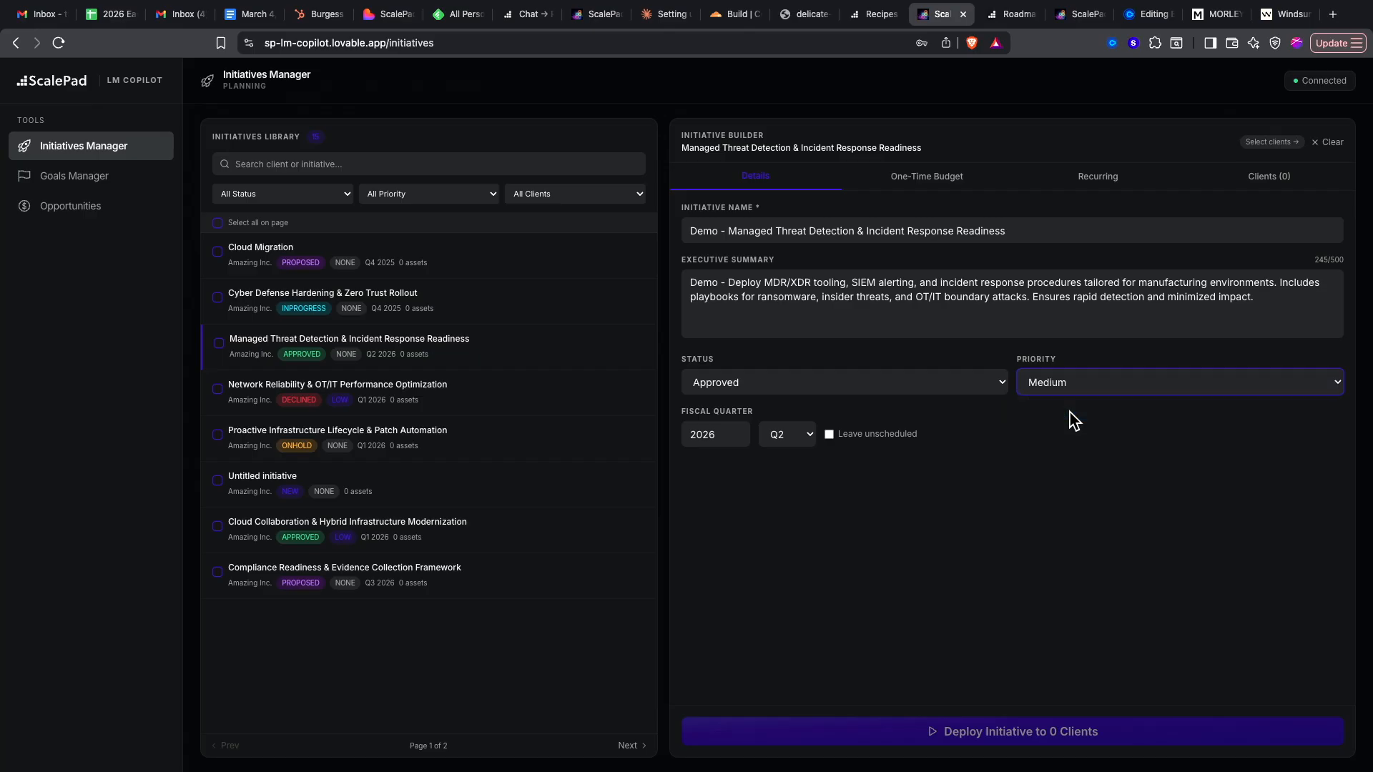
pyautogui.click(850, 382)
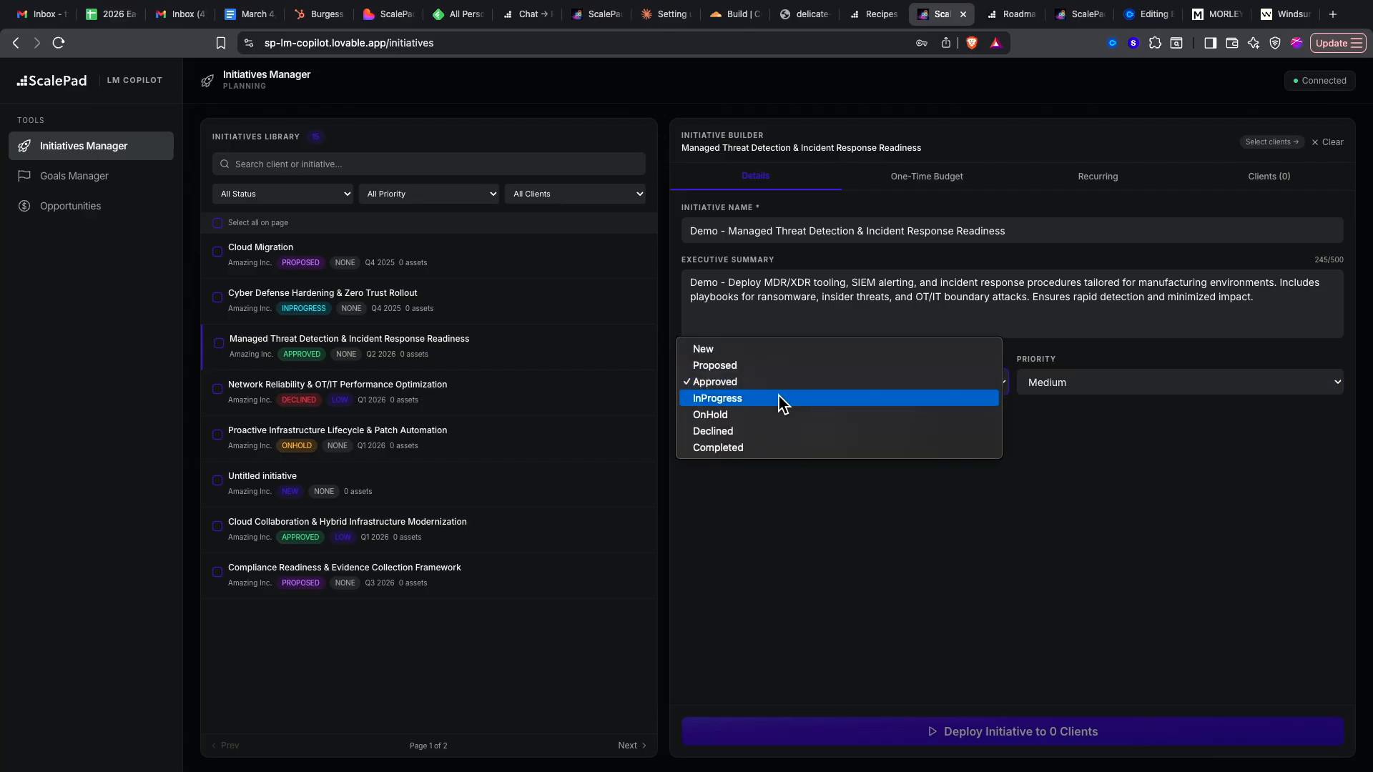
pyautogui.click(775, 377)
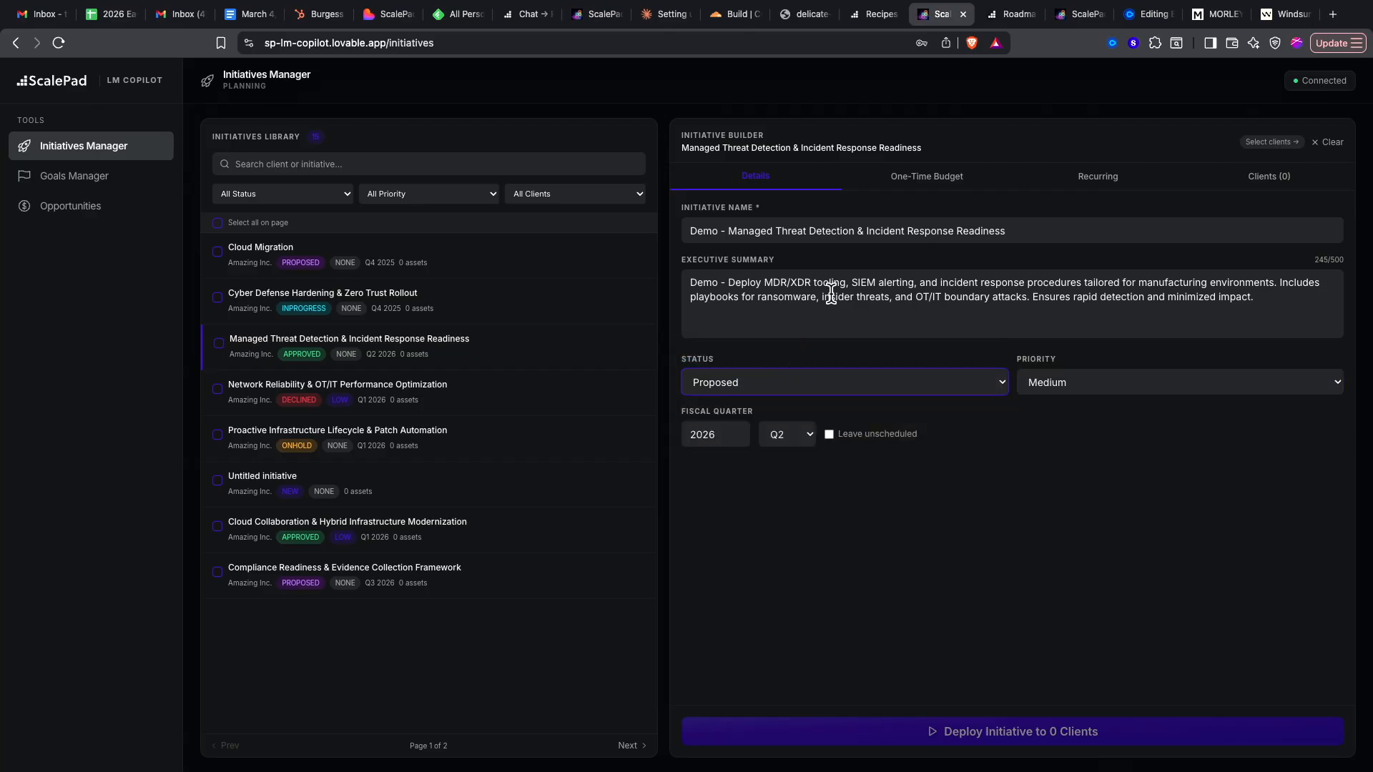
# - Add a Training line item with an amount of $500 to the initiative's one-time budget
pyautogui.click(924, 180)
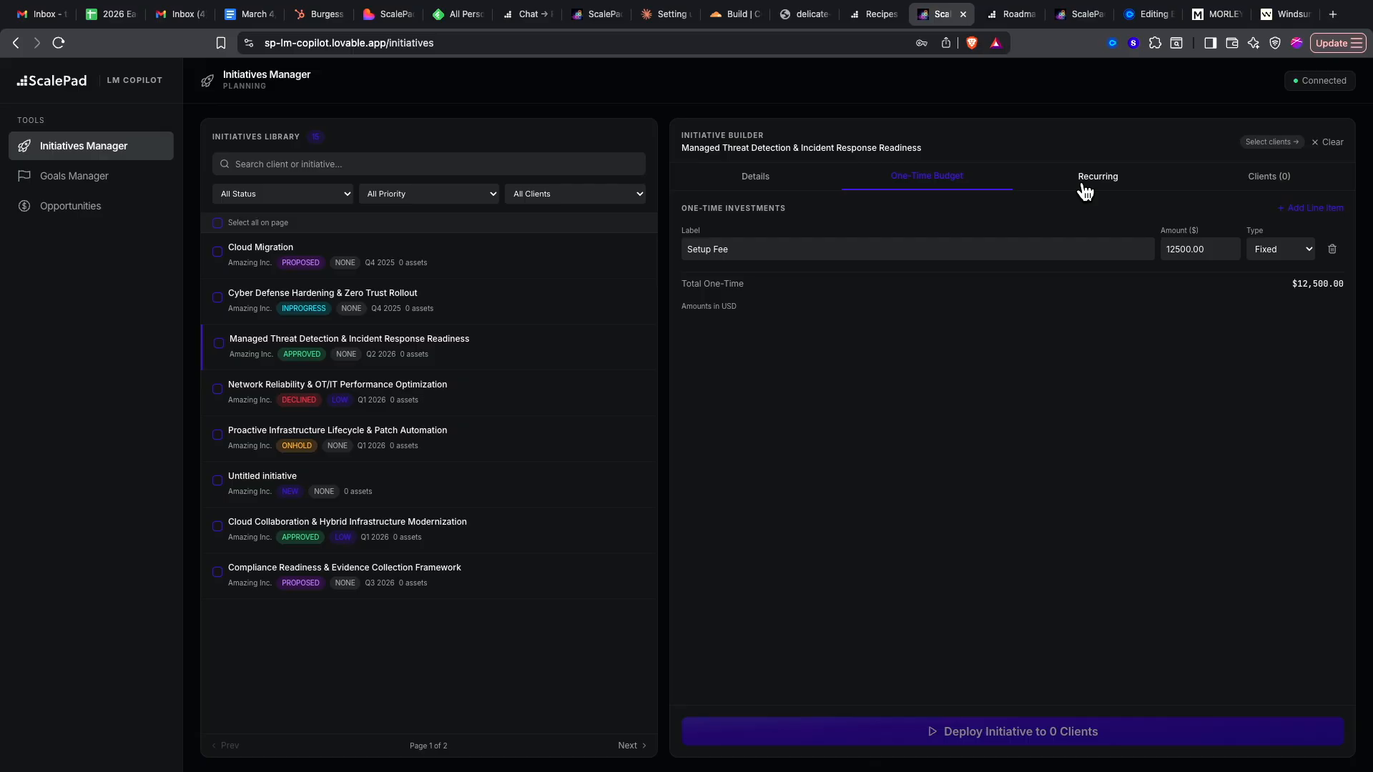
pyautogui.click(1298, 214)
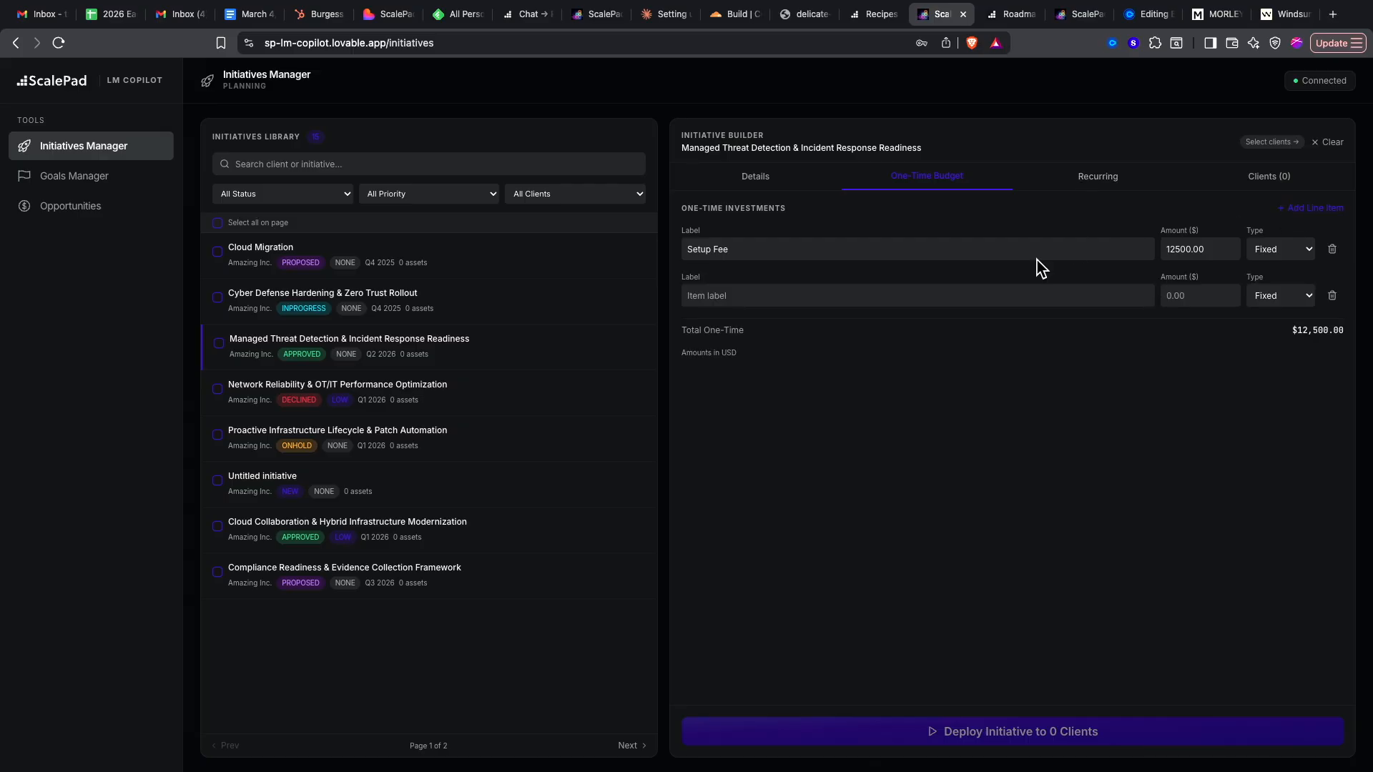
pyautogui.click(954, 288)
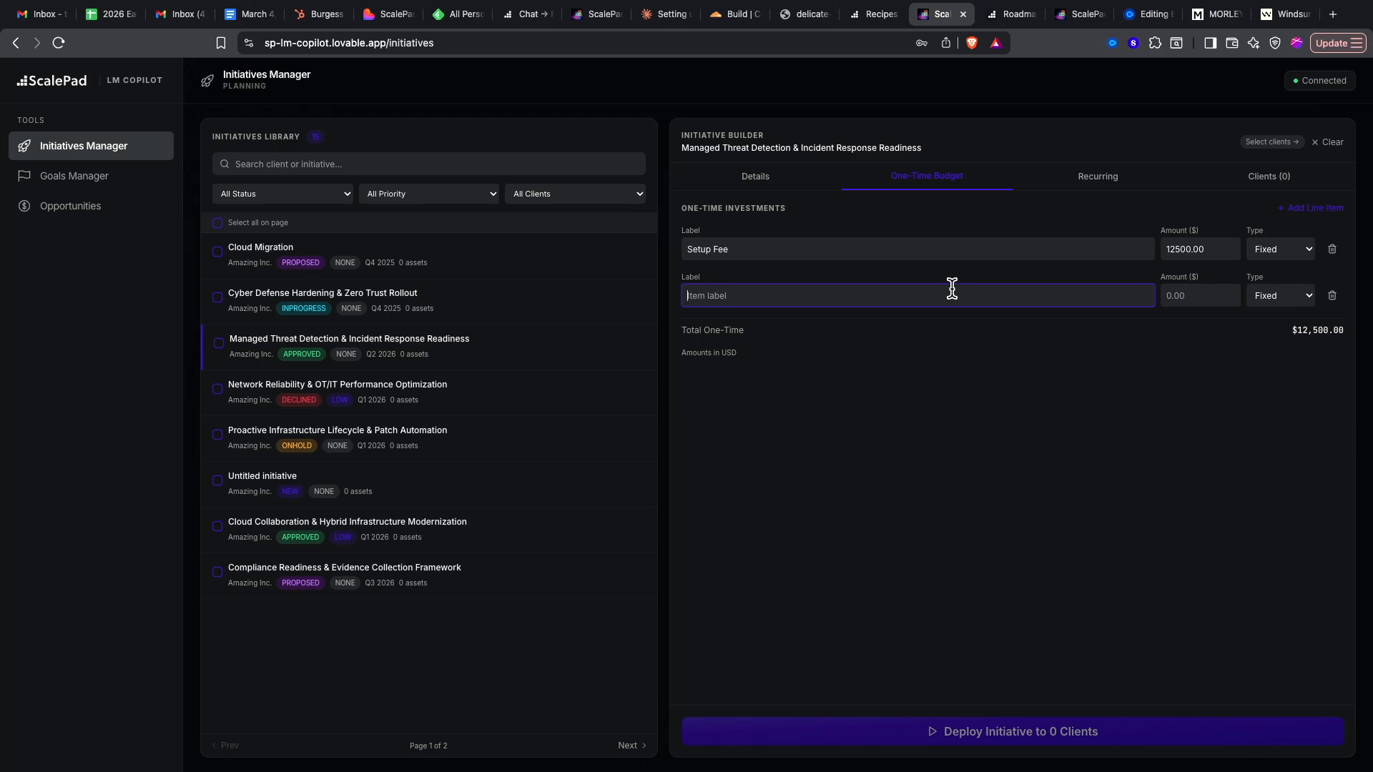
pyautogui.write('Training')
pyautogui.click(1204, 296)
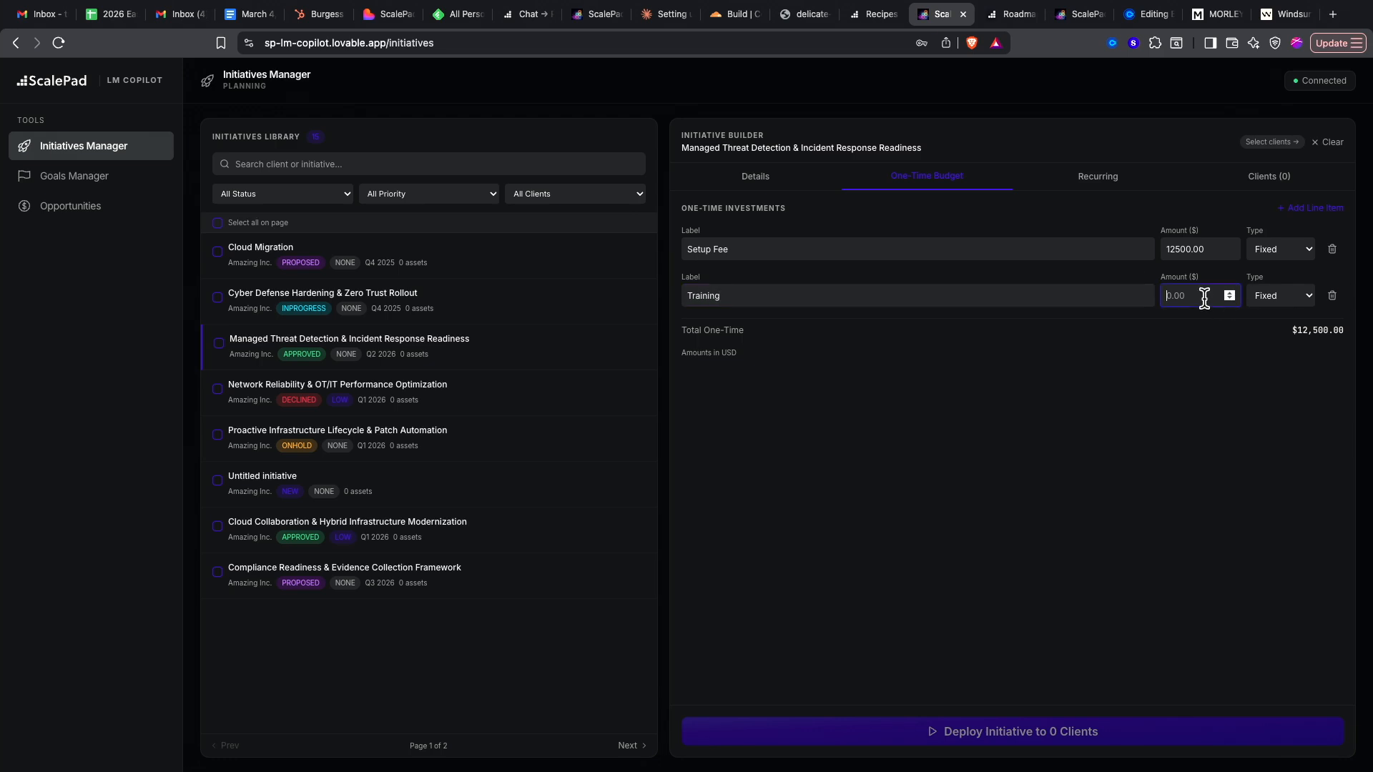
pyautogui.write('500')
pyautogui.click(1168, 376)
# - Review the initiative's recurring budget, including the frequency options for MDR/XDR licenses
pyautogui.click(1092, 183)
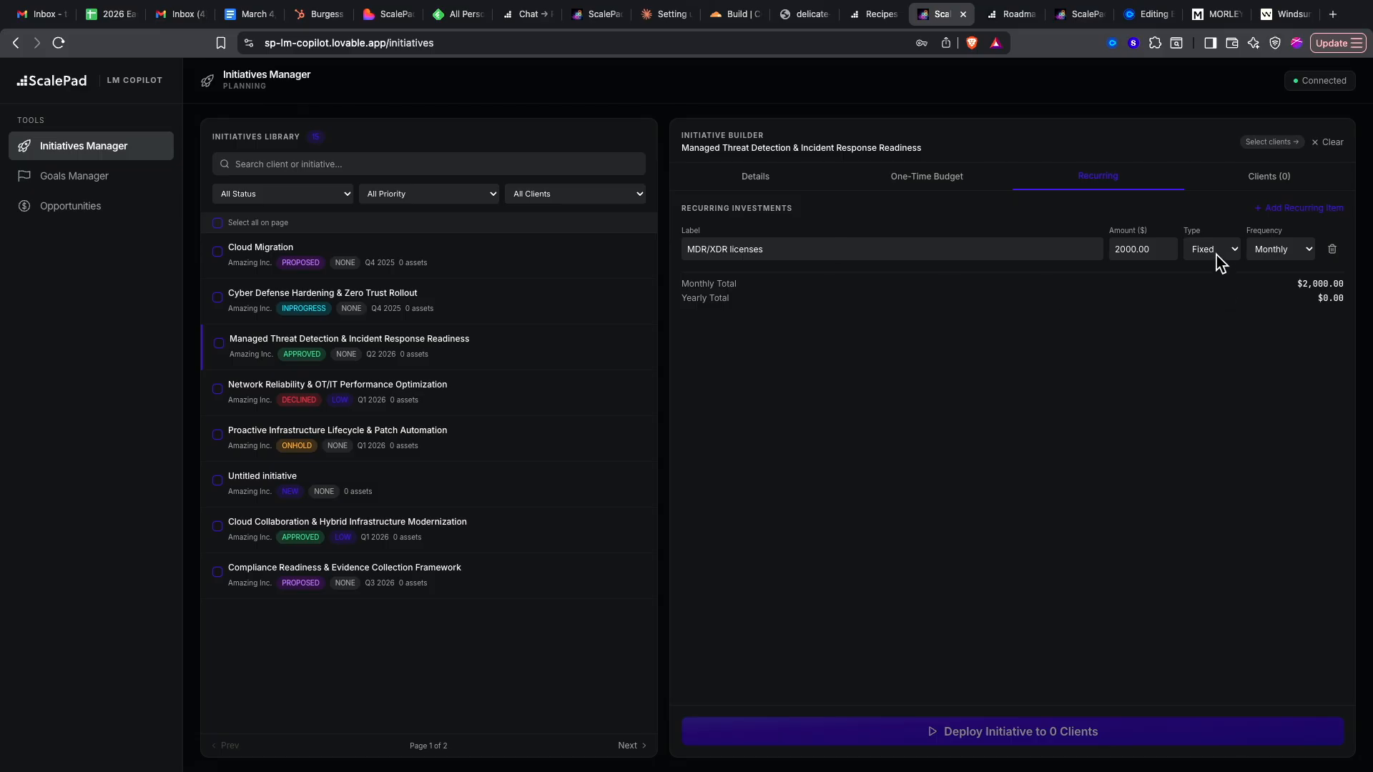
pyautogui.click(1271, 254)
pyautogui.click(1268, 253)
# - Select Acorn Construction, Amazing Inc., Cork, Prime Universe, Ron's Iron works, St Johns High School and Terry's Chocolates as the initiative's clients
pyautogui.click(1257, 177)
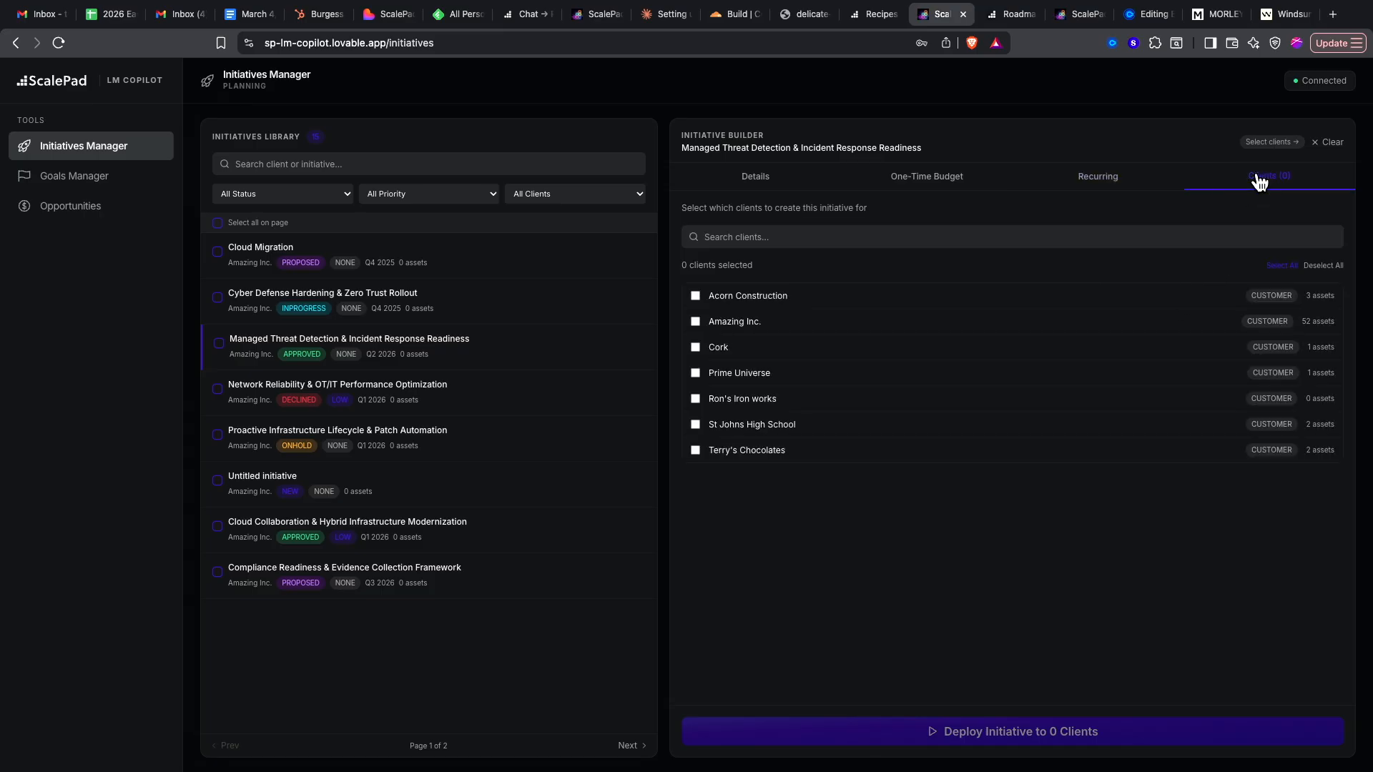
pyautogui.click(695, 303)
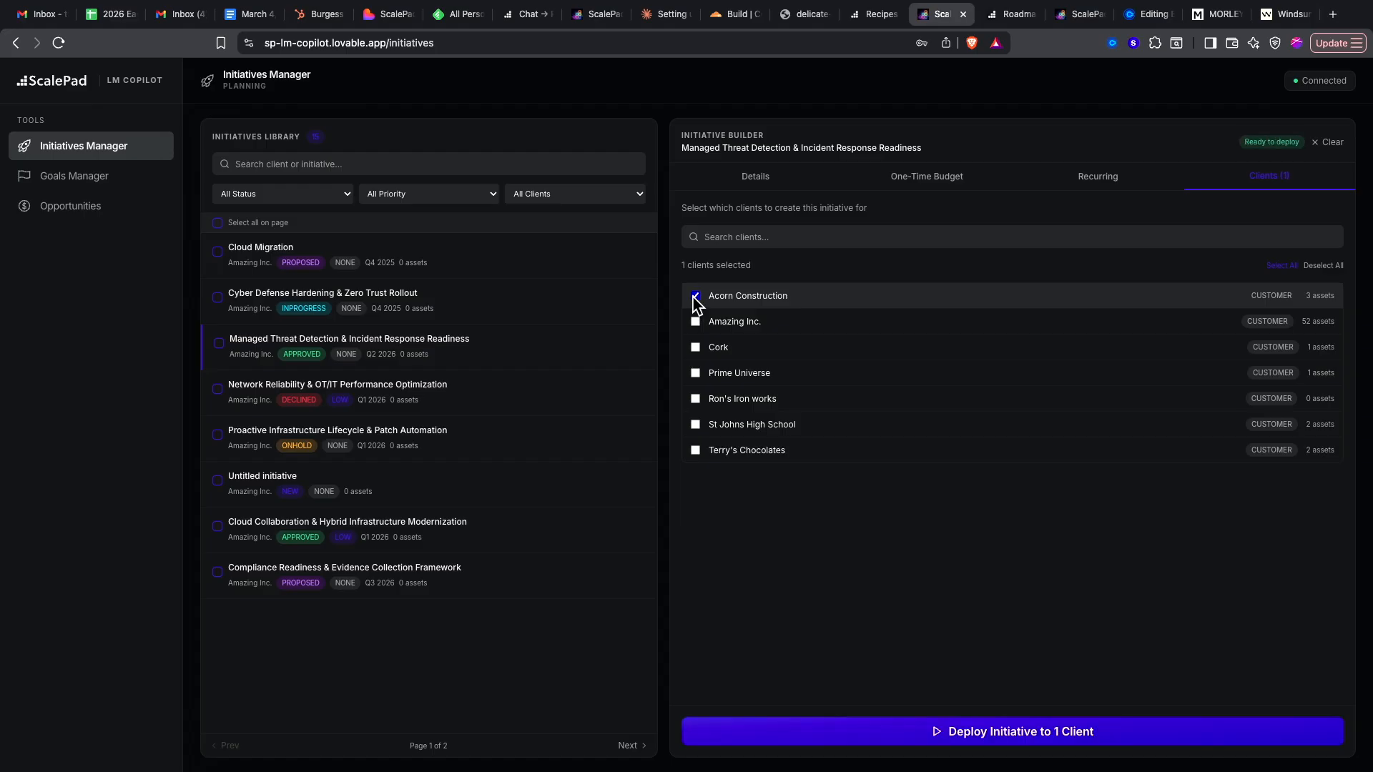
pyautogui.click(695, 321)
pyautogui.click(695, 347)
pyautogui.click(695, 373)
pyautogui.click(695, 398)
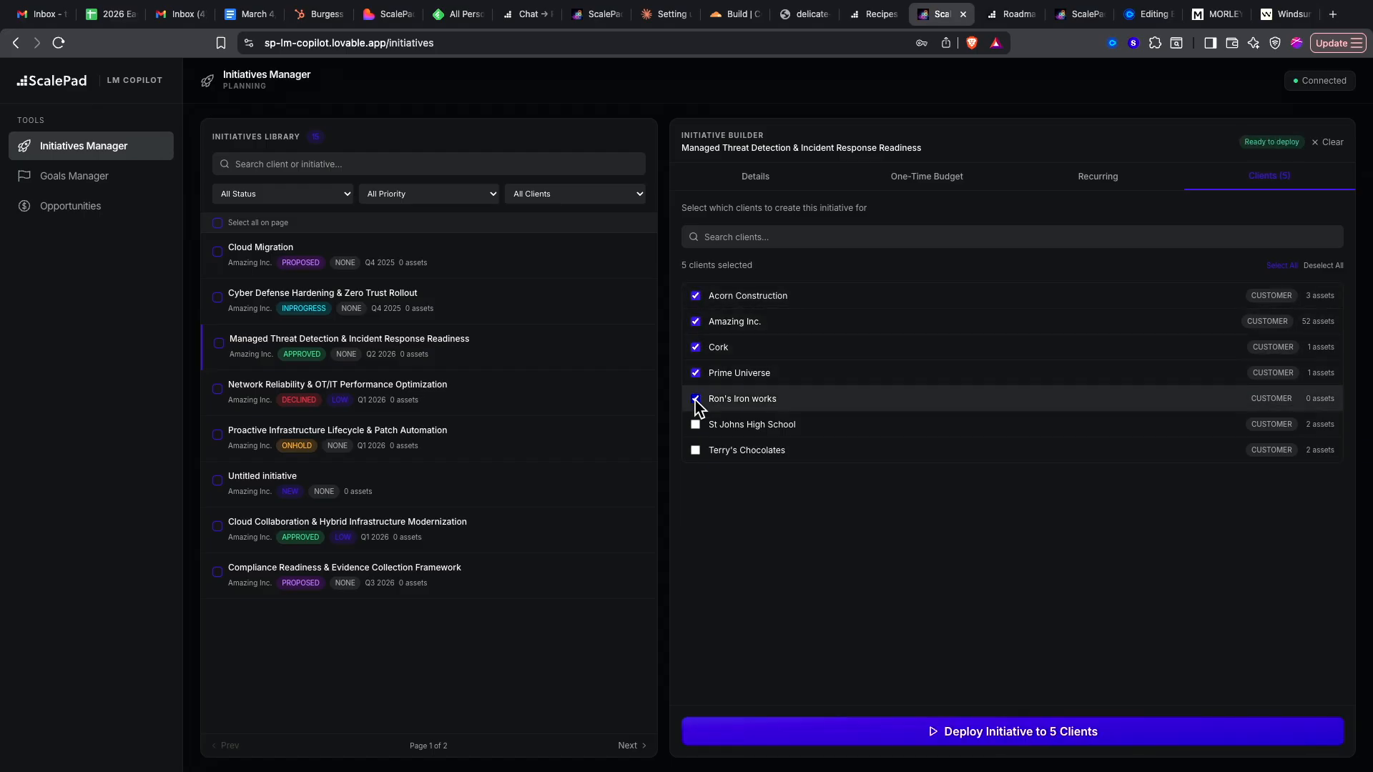
pyautogui.click(695, 424)
pyautogui.click(696, 451)
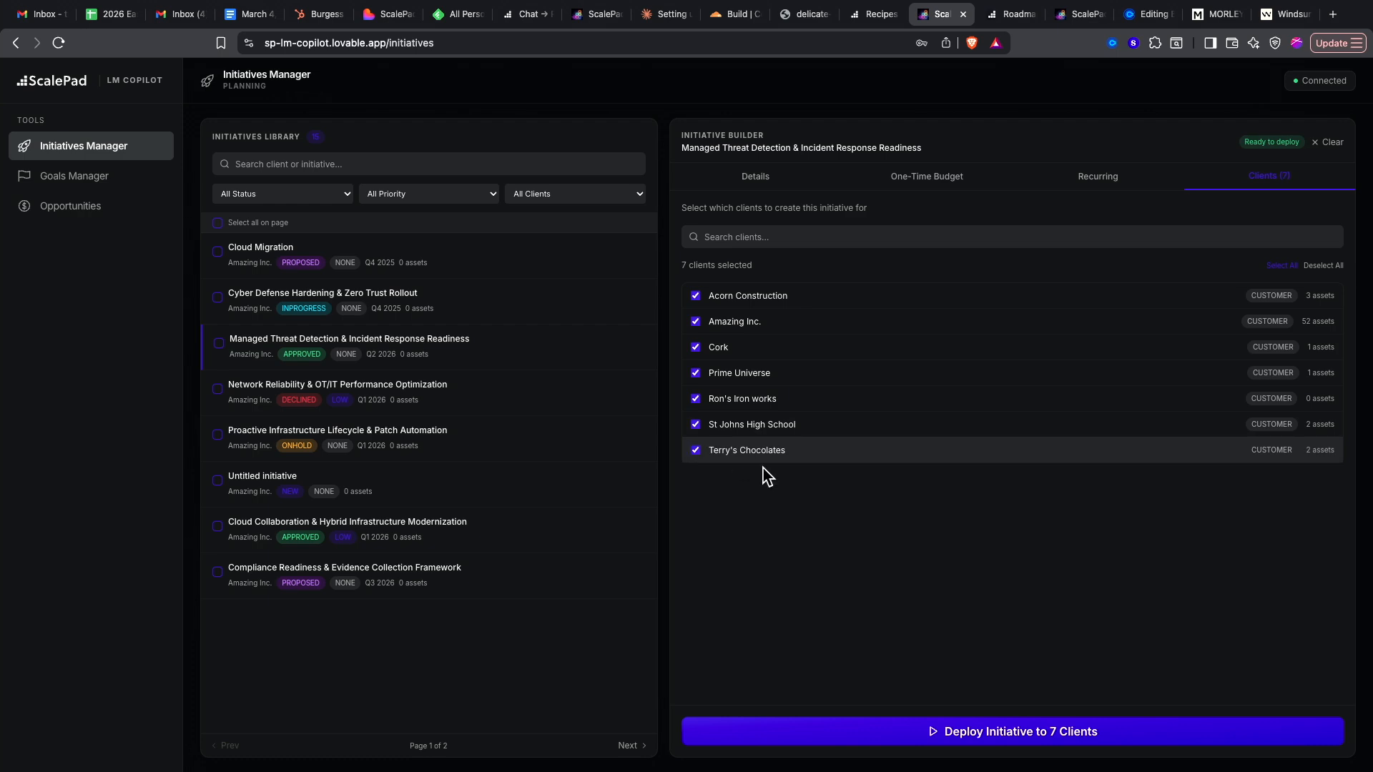
# - Deploy the initiative to the seven selected clients and close the deployment report
pyautogui.click(1024, 732)
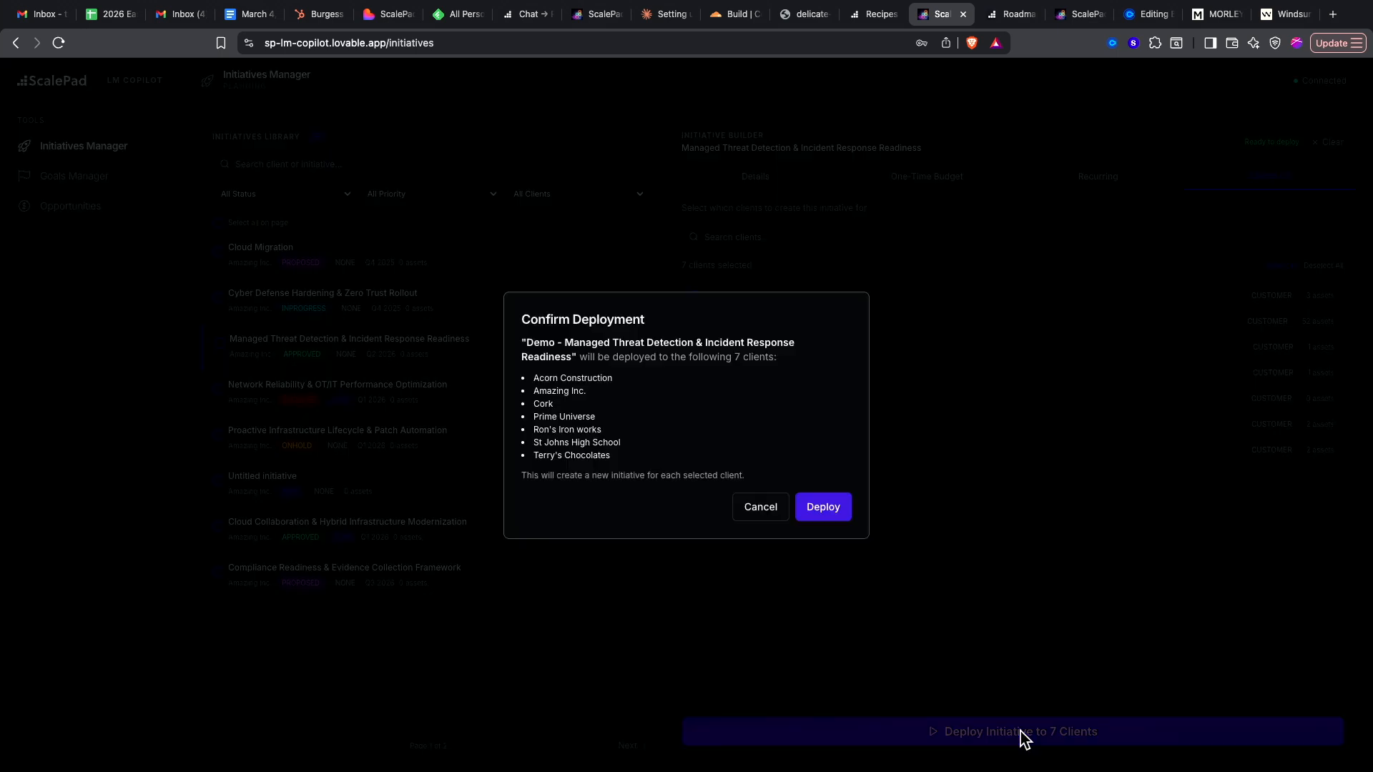
pyautogui.click(824, 508)
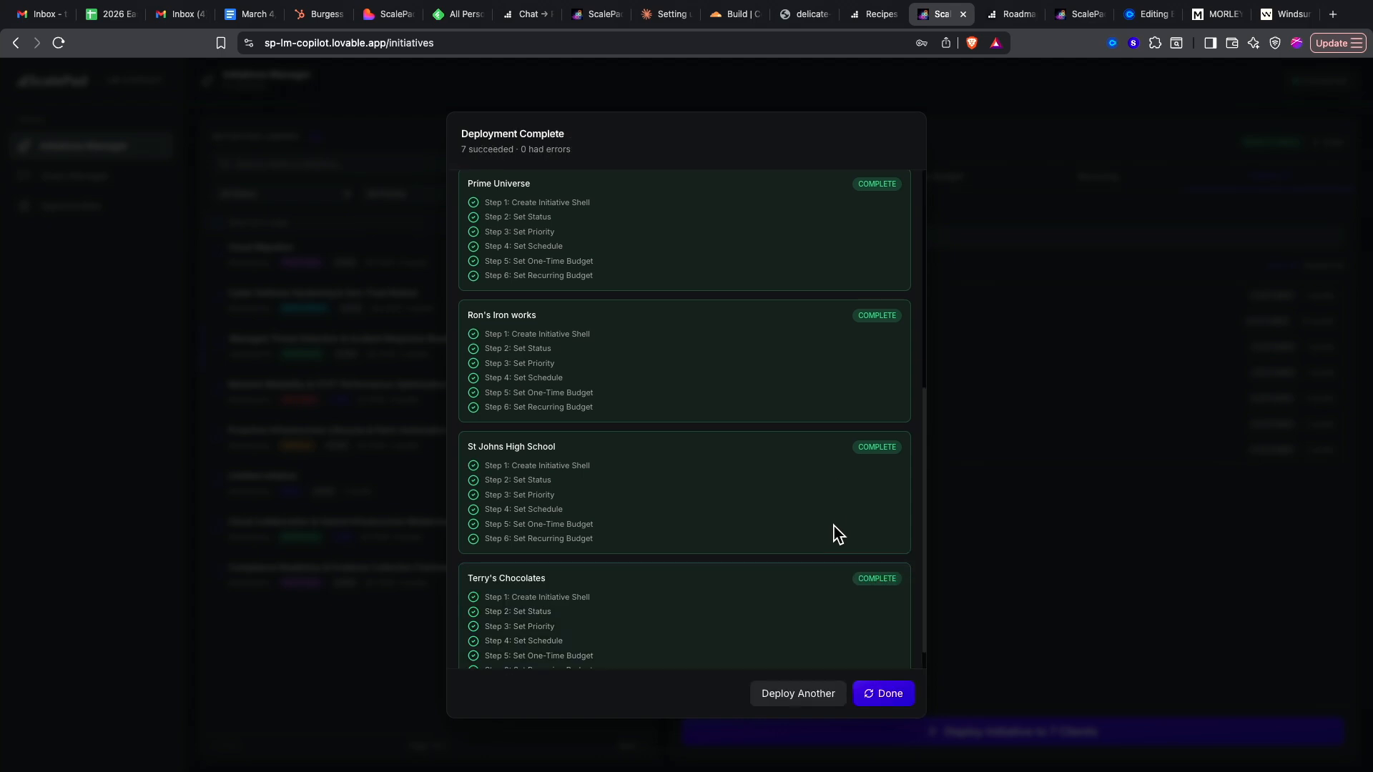
pyautogui.click(898, 703)
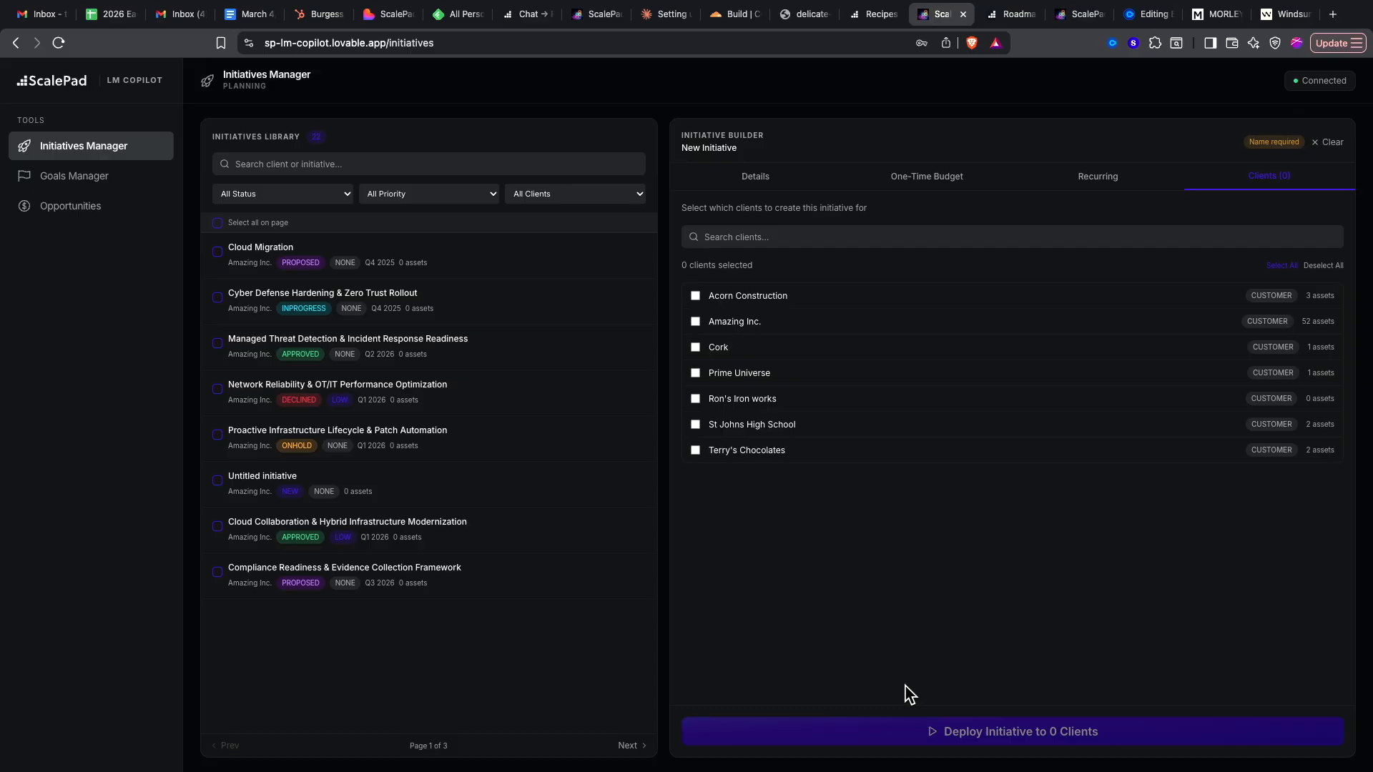
# - Switch to the Lifecycle Manager roadmap, reload it and check the 2026 list for each client's Demo - Managed Threat Detection & Incident Response Readiness initiative
pyautogui.click(1009, 17)
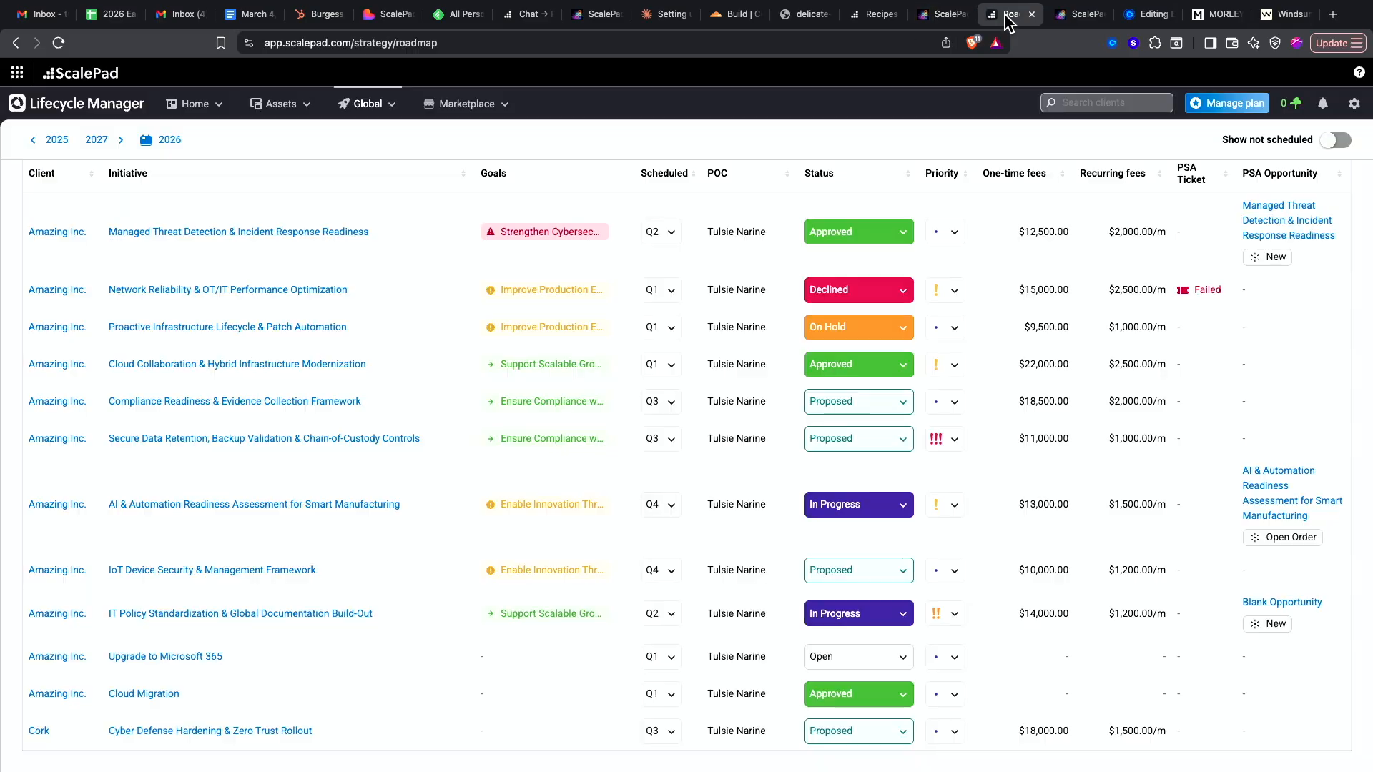
pyautogui.click(60, 44)
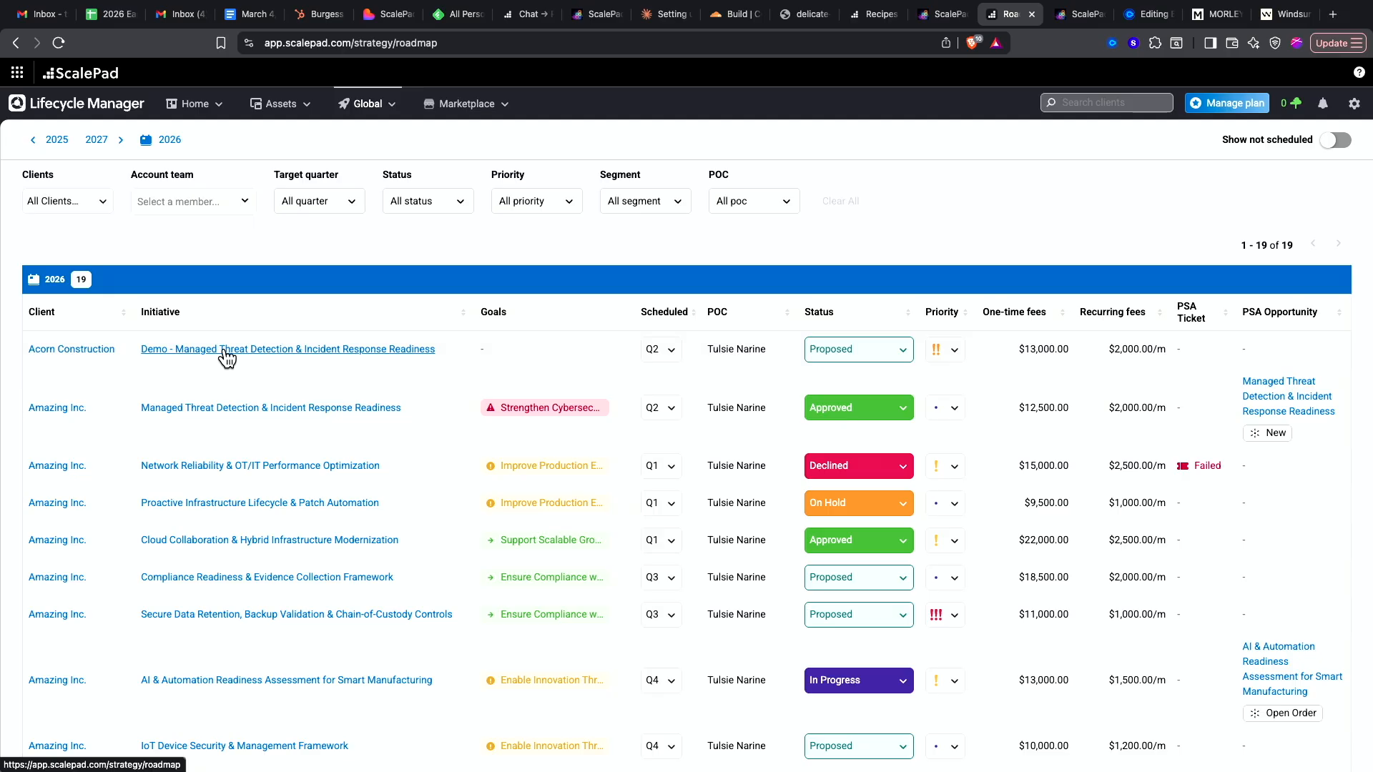
pyautogui.moveTo(1275, 246); pyautogui.dragTo(1260, 246)
pyautogui.click(428, 395)
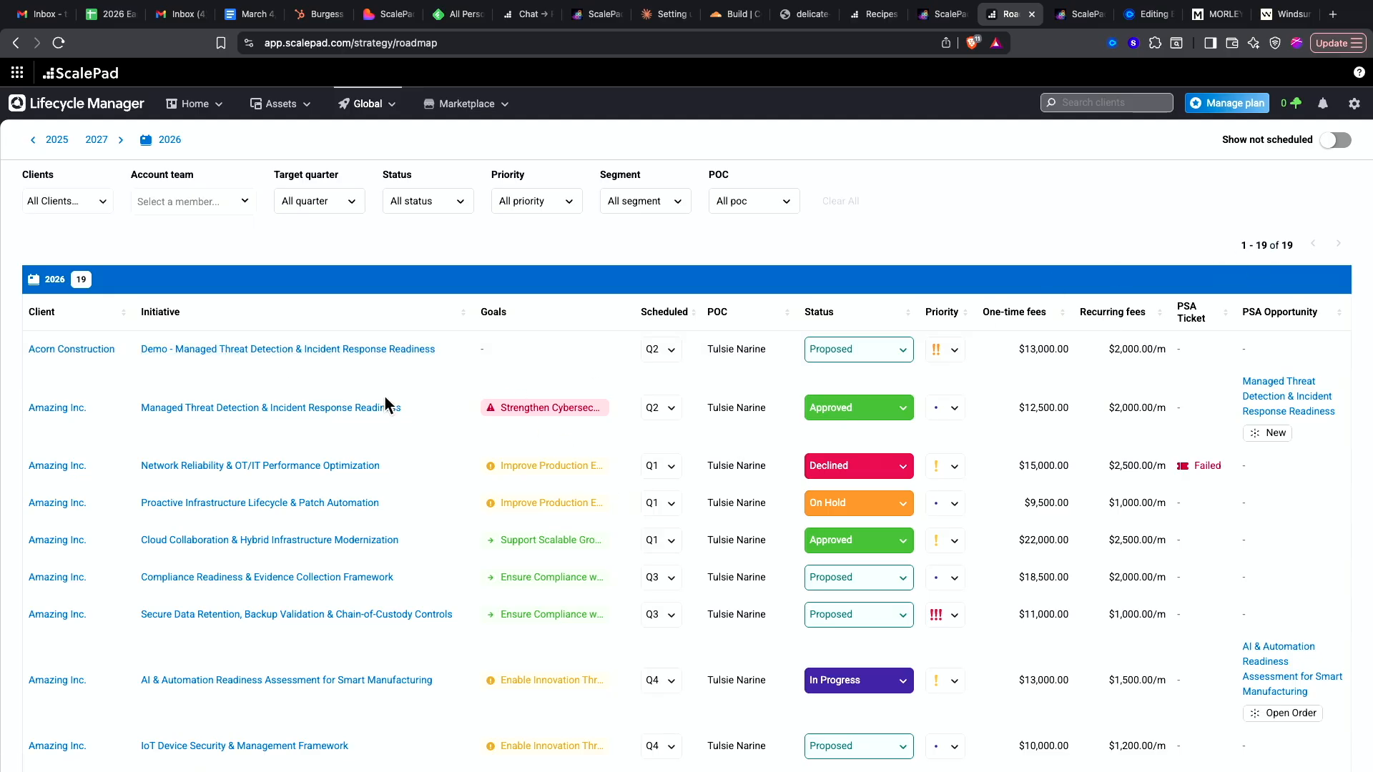
pyautogui.scroll(-5, 347, 402)
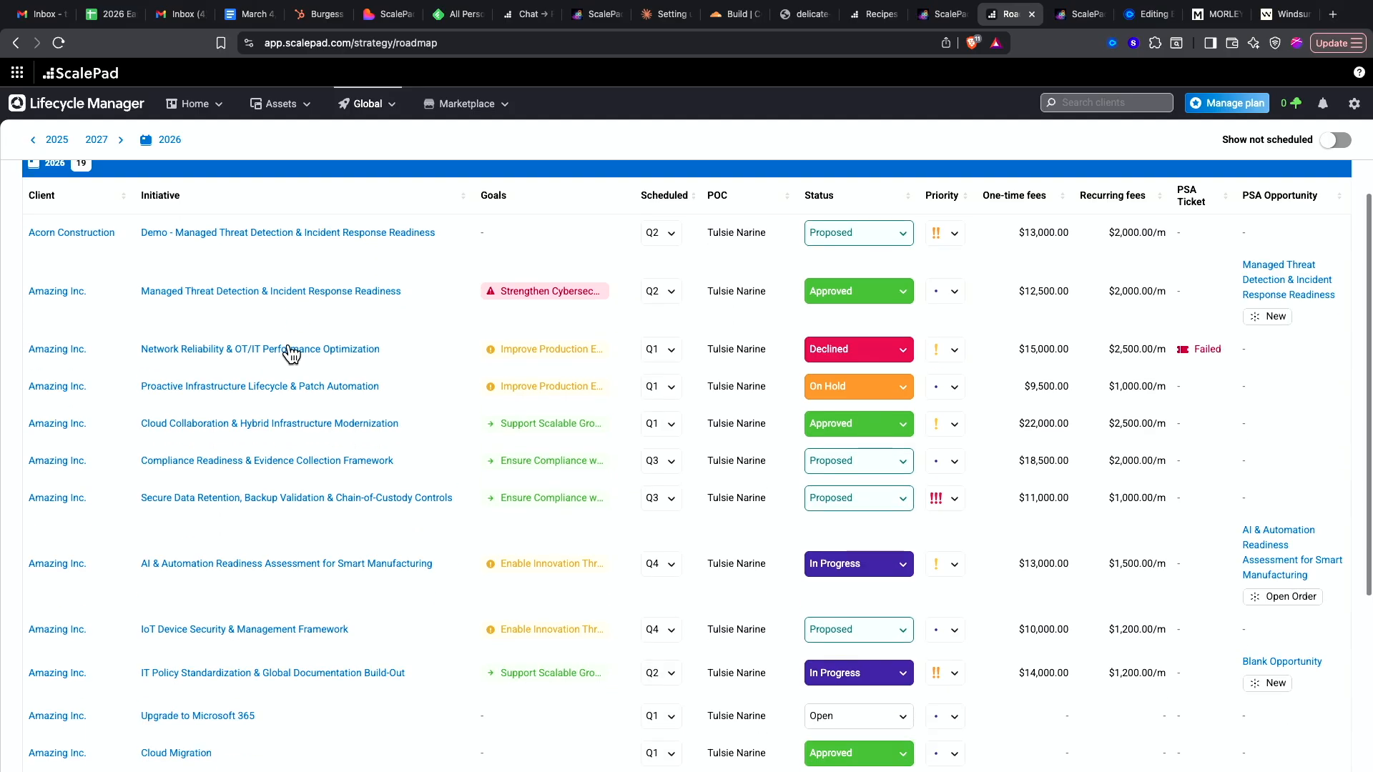
pyautogui.scroll(-4, 289, 343)
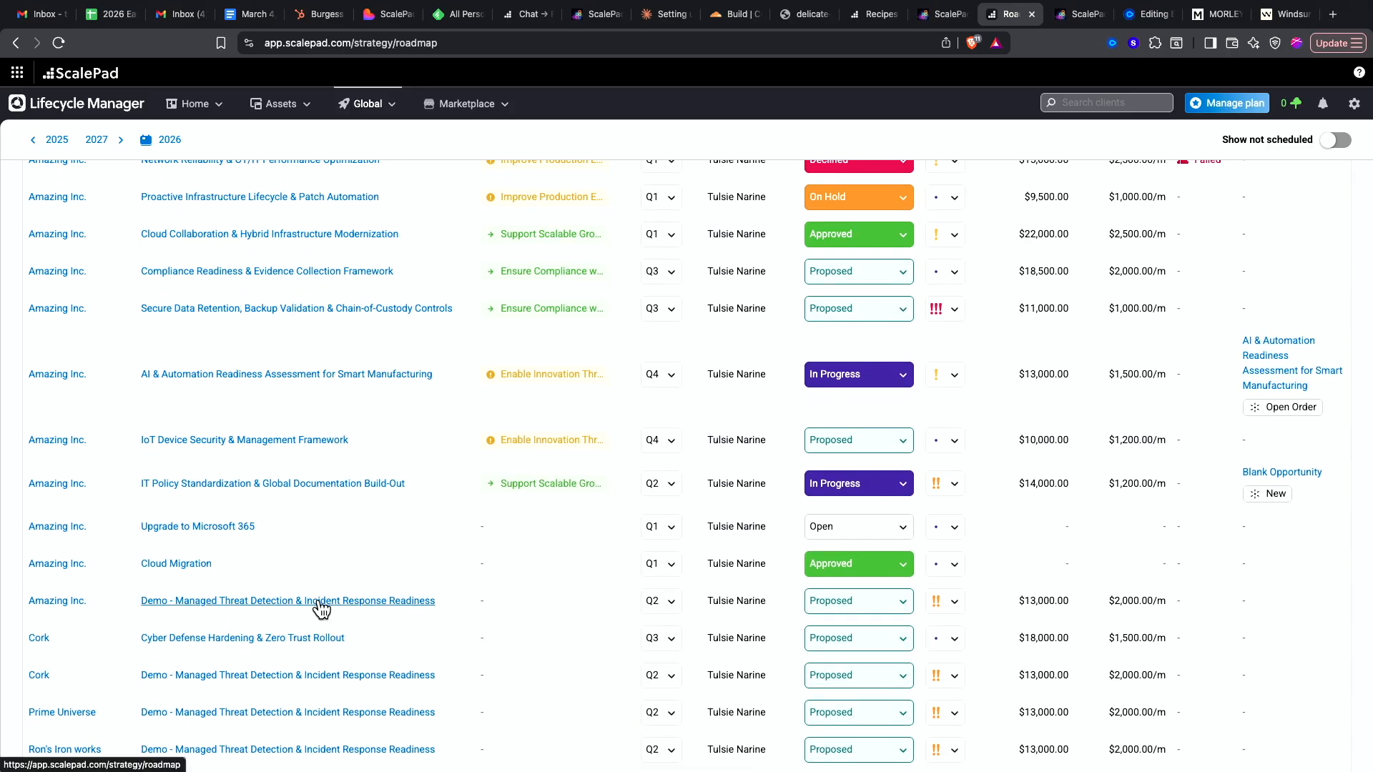
pyautogui.scroll(-2, 323, 602)
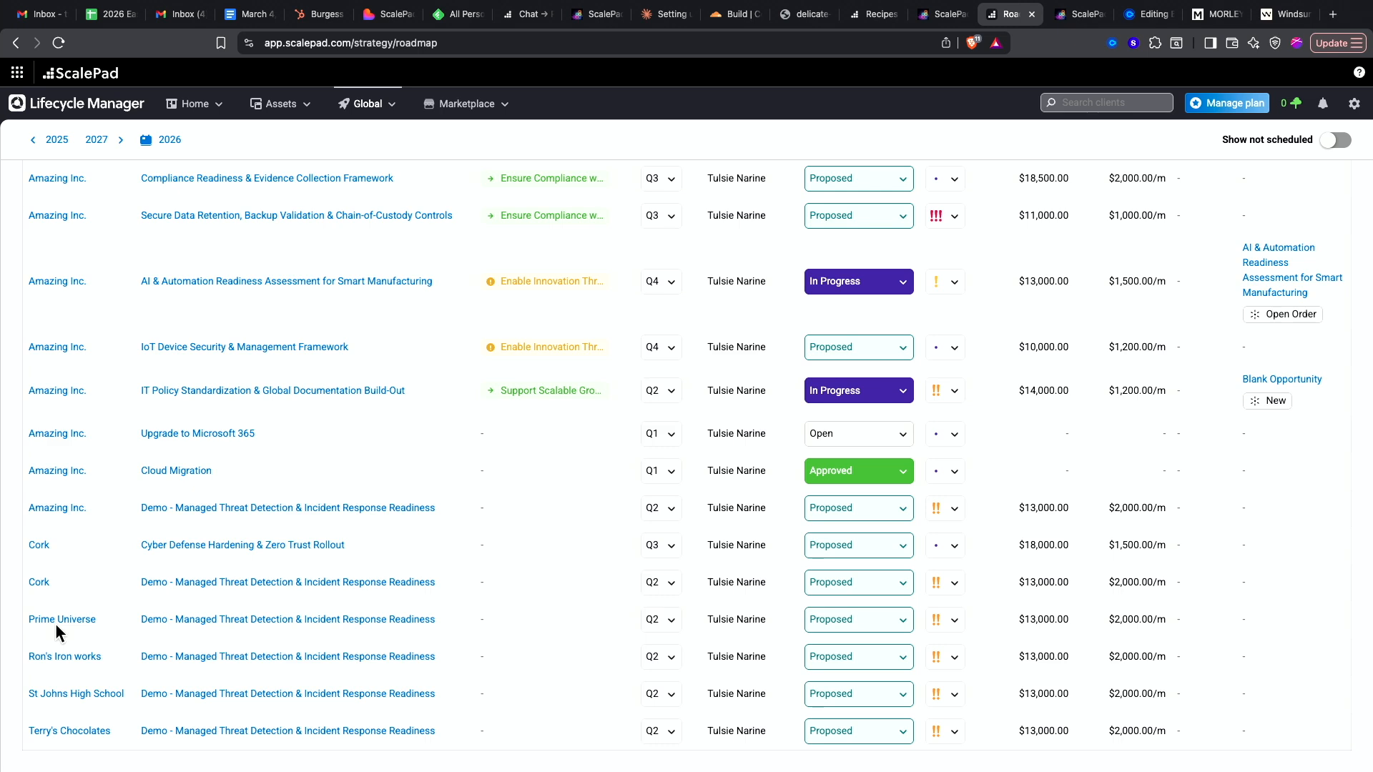
# - Inspect the executive summary, one-time fees and recurring fees of Cork's Demo - Managed Threat Detection initiative, and close it without saving
pyautogui.click(249, 588)
pyautogui.scroll(-3, 447, 504)
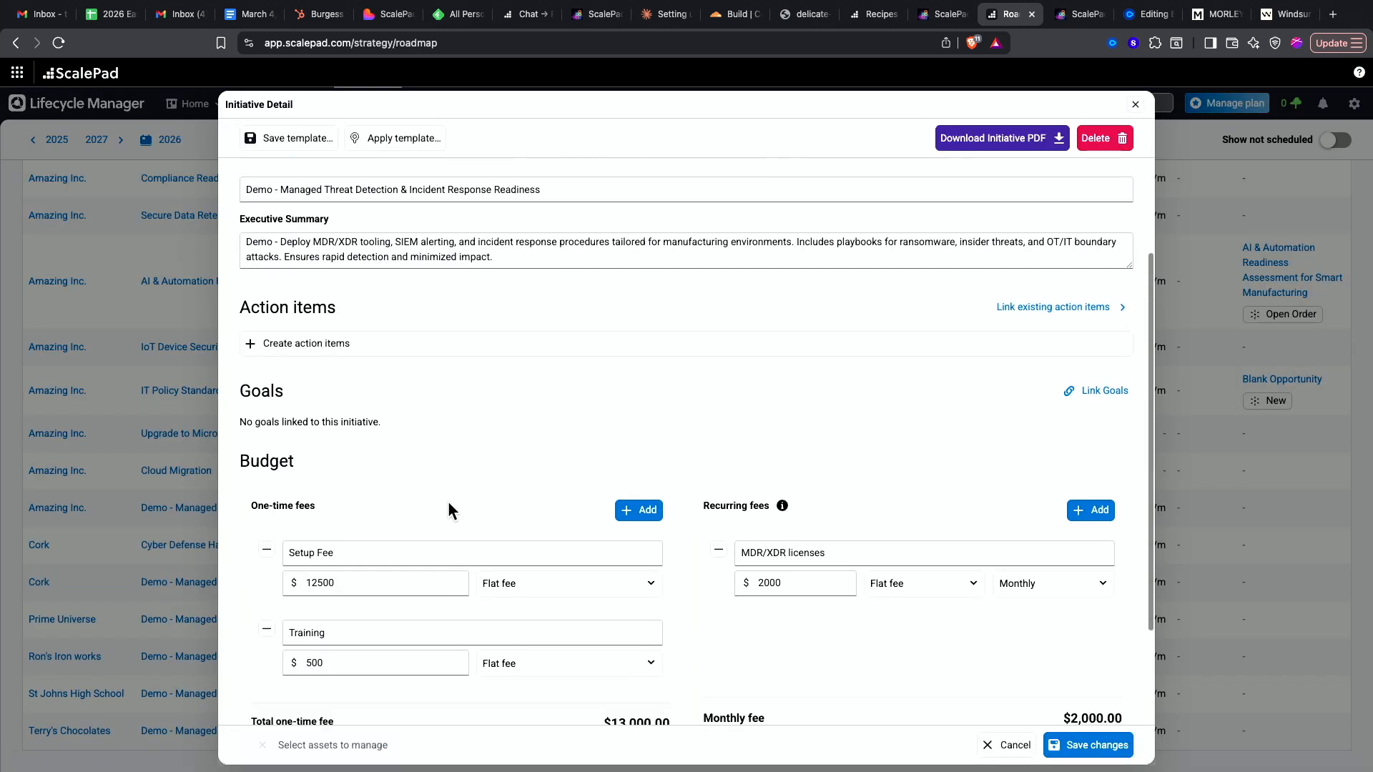
pyautogui.click(369, 549)
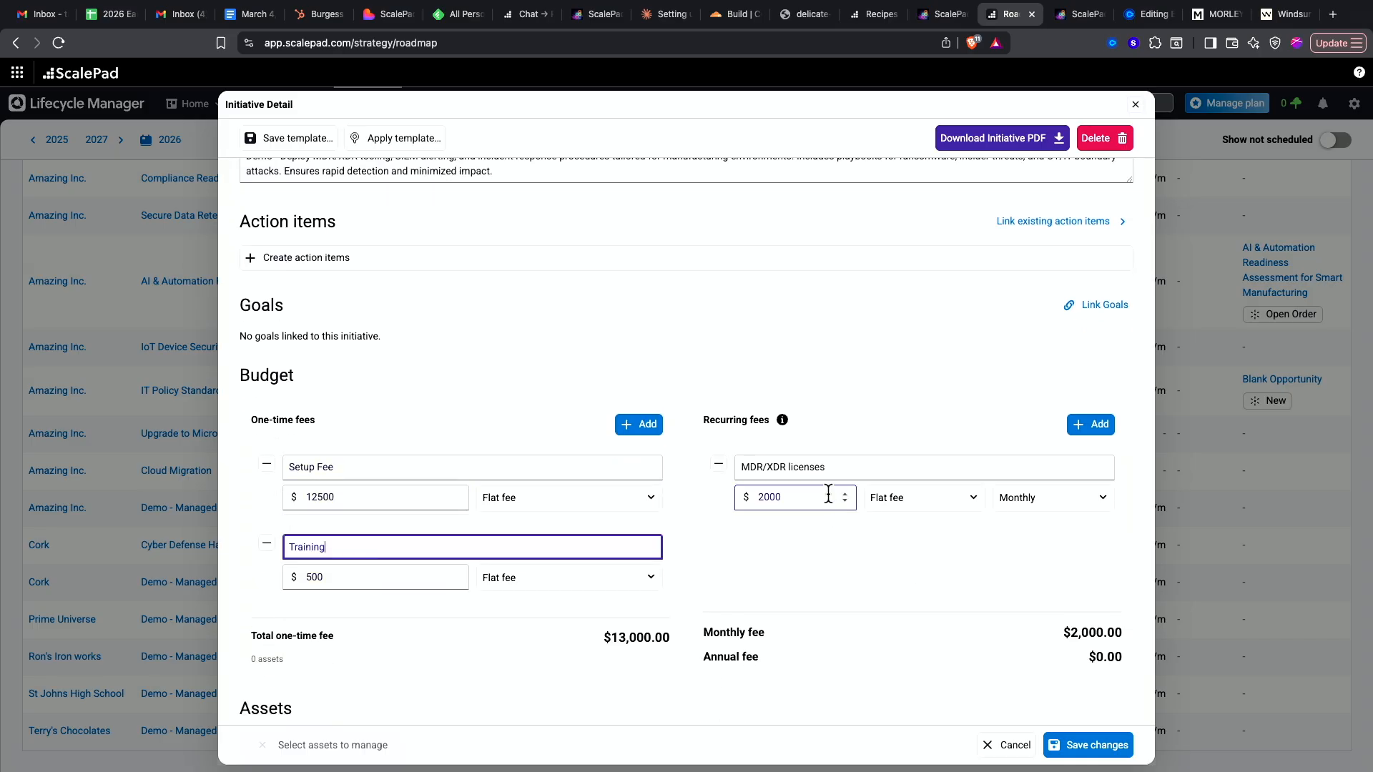
pyautogui.scroll(-1, 824, 474)
pyautogui.scroll(-2, 823, 474)
pyautogui.scroll(6, 822, 474)
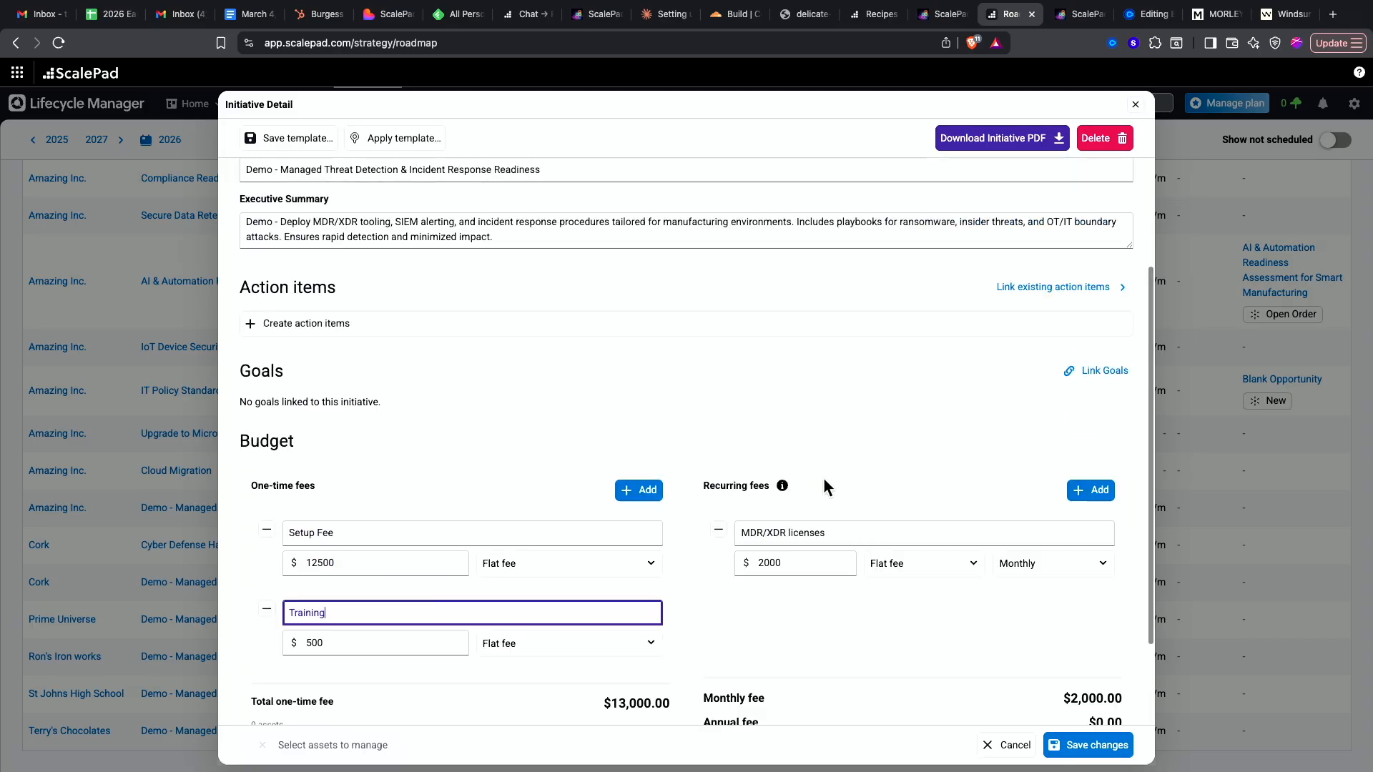
pyautogui.click(1135, 107)
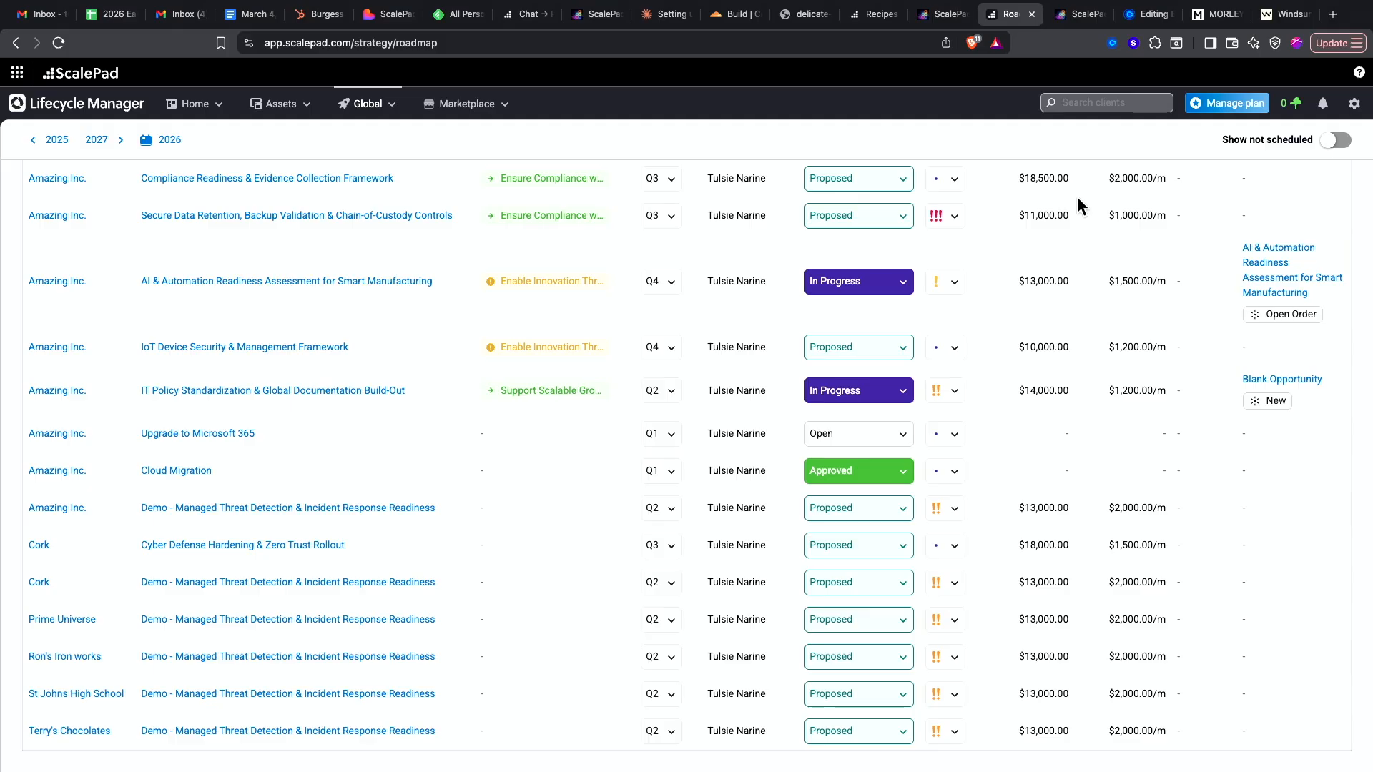
# - Switch back to LM Copilot and open the Goals Manager
pyautogui.click(1067, 21)
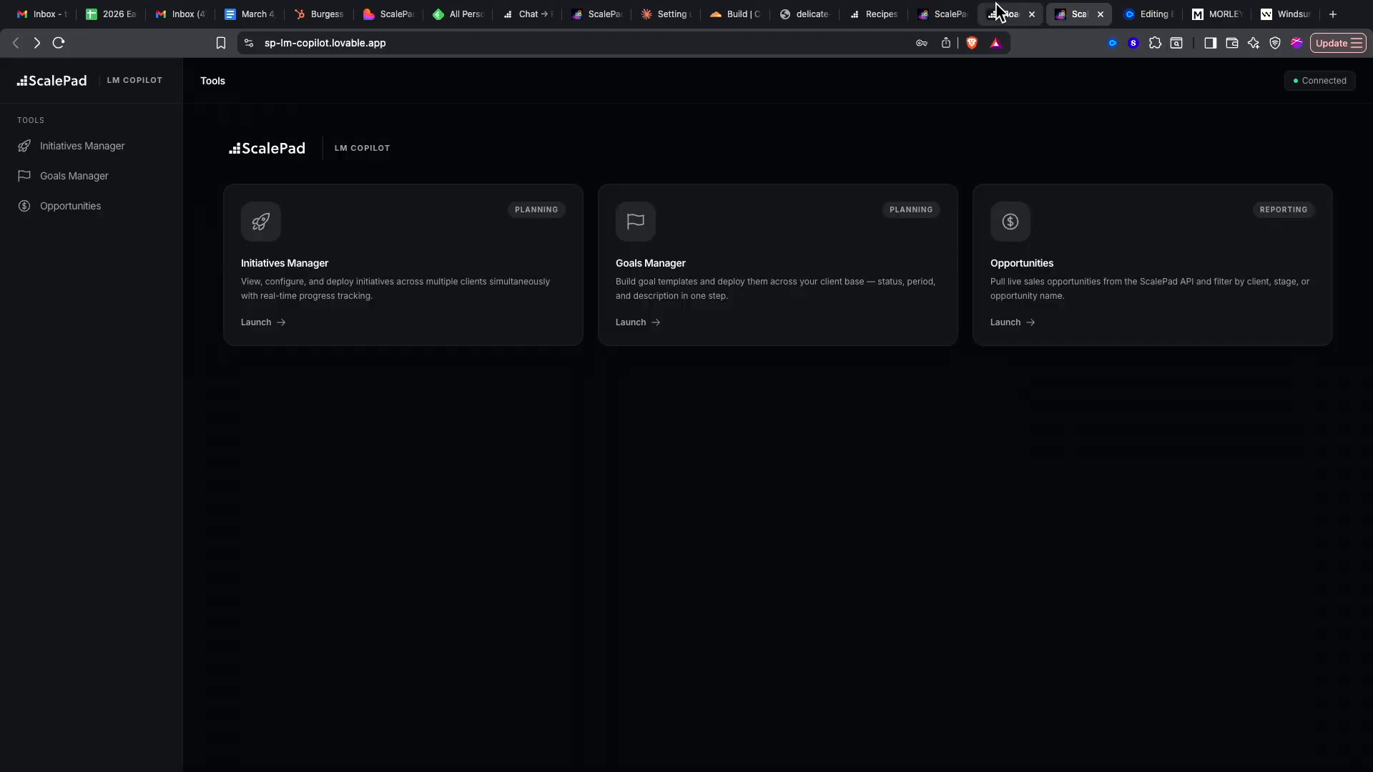
pyautogui.click(950, 12)
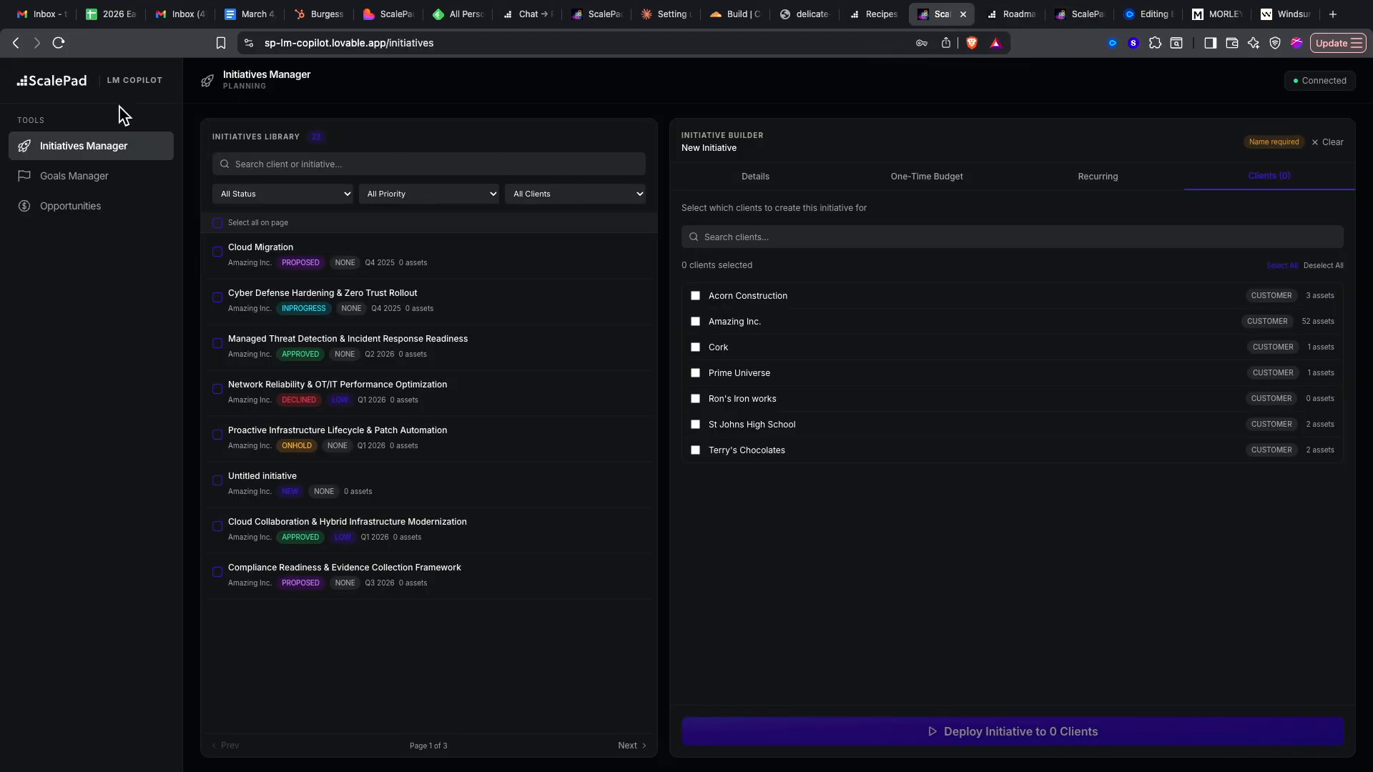
pyautogui.click(84, 185)
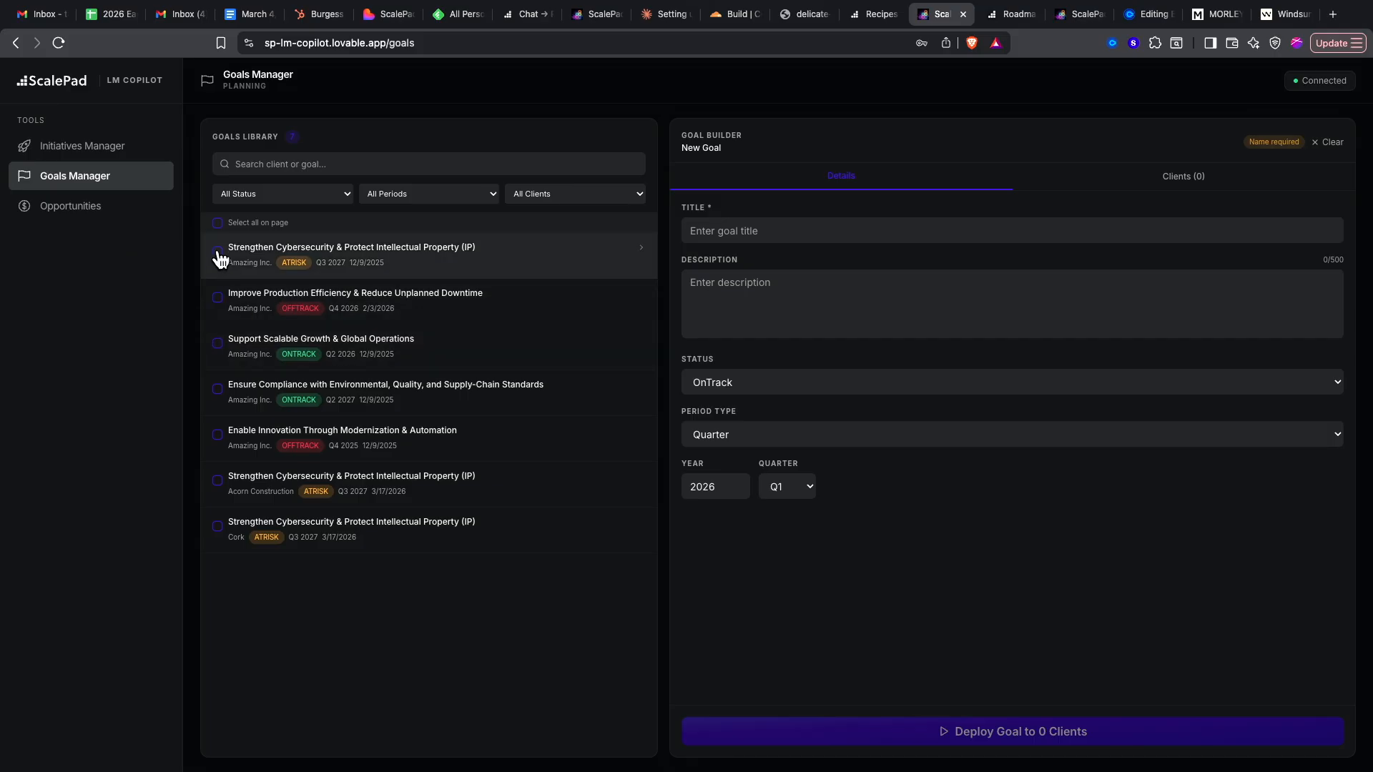
# - Select all goals on the page for bulk deletion and clear the selection without deleting them
pyautogui.click(218, 223)
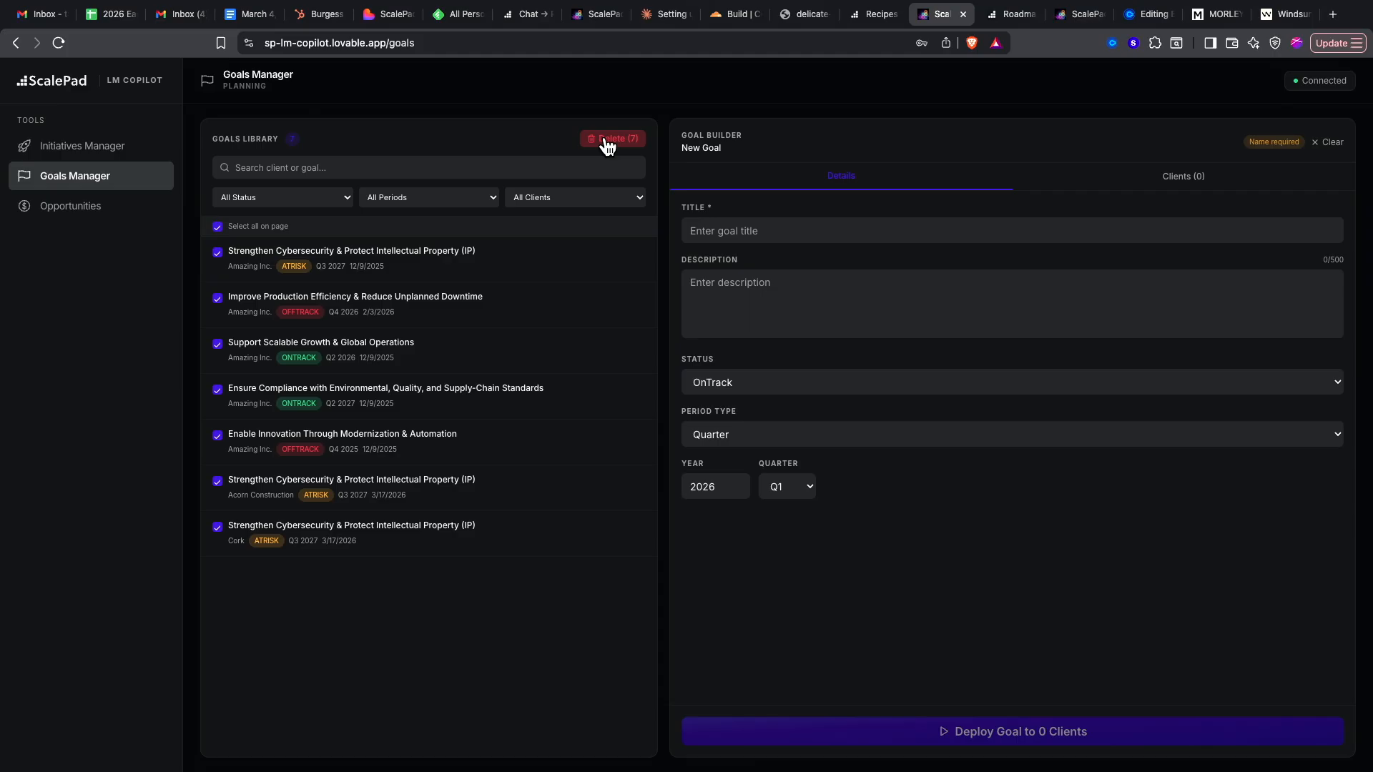
pyautogui.click(220, 227)
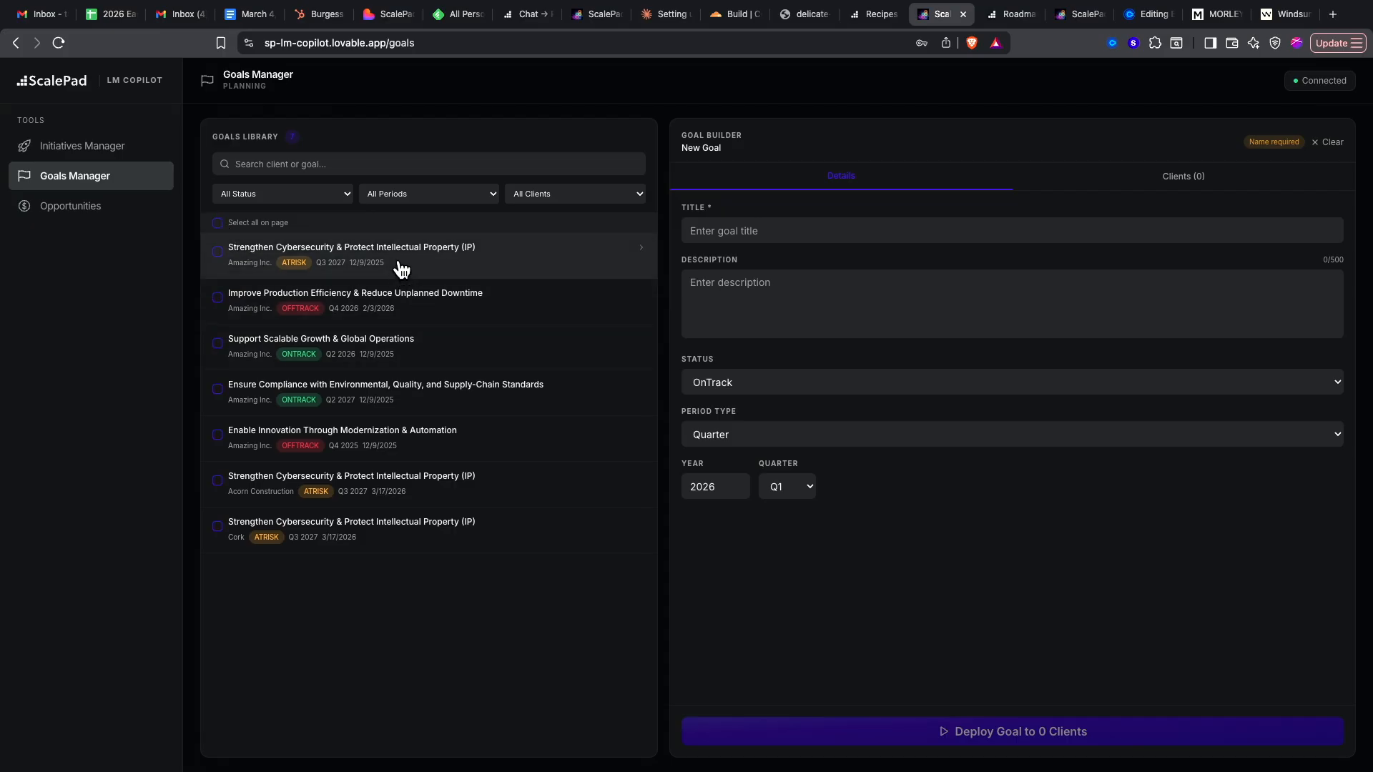
# - Load Improve Production Efficiency & Reduce Unplanned Downtime into the goal builder and prefix its title with "Demo - "
pyautogui.click(403, 309)
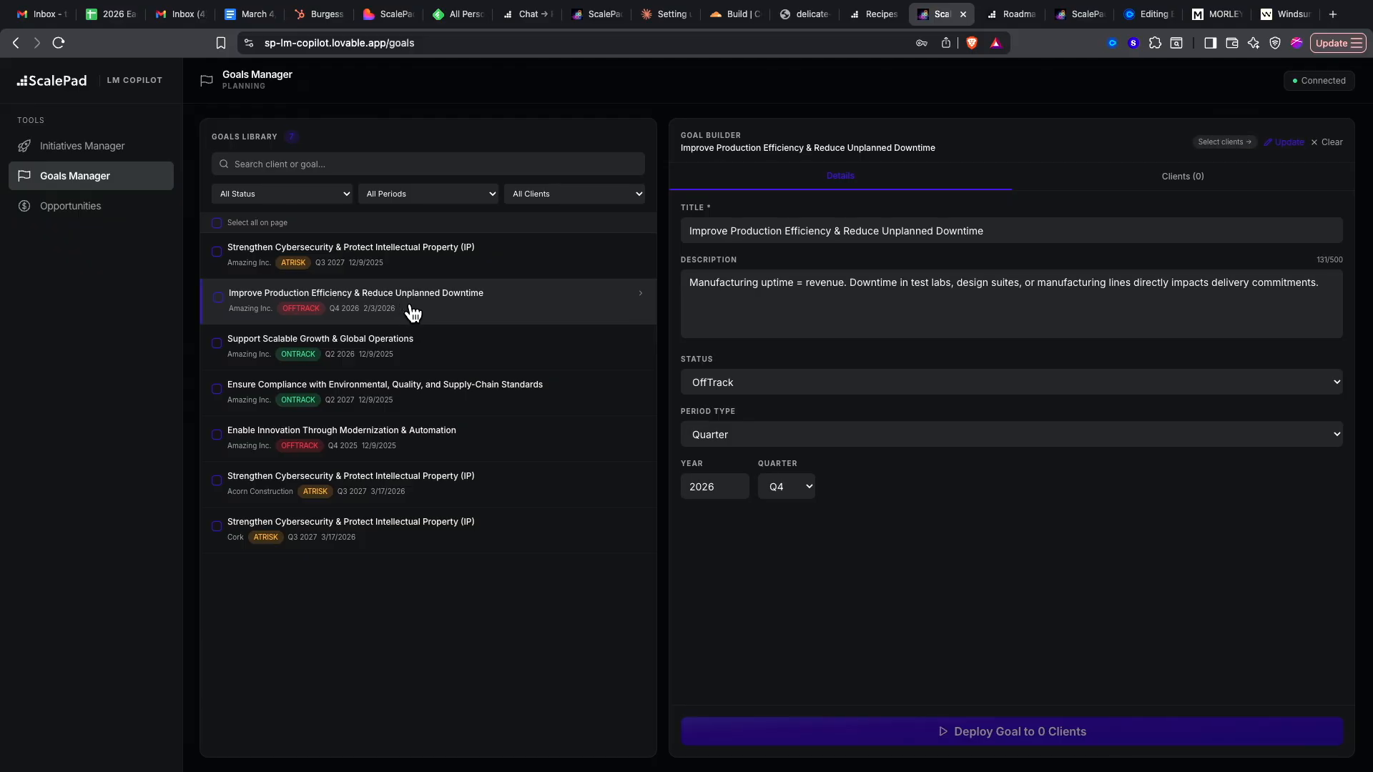
pyautogui.click(690, 231)
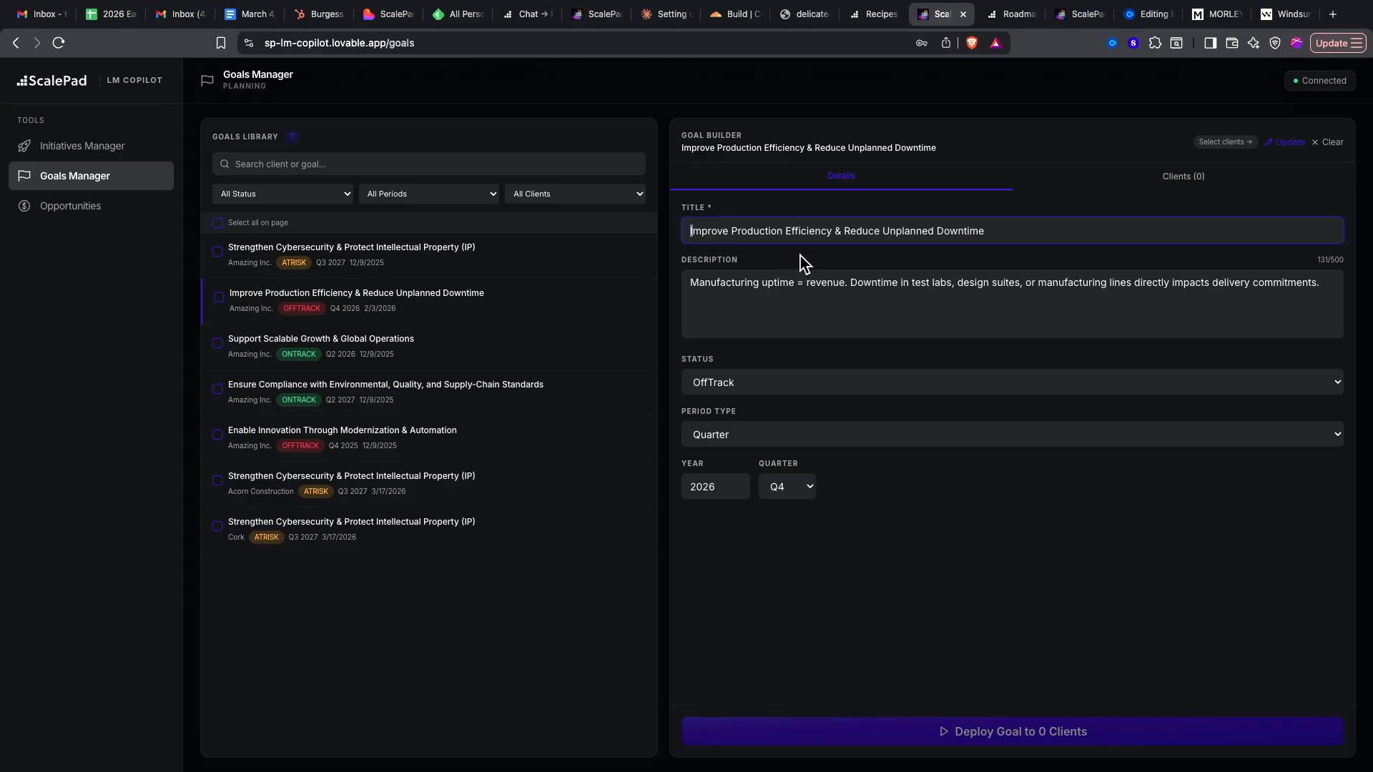
pyautogui.write('Demo -')
pyautogui.press('Delete')
pyautogui.write('I')
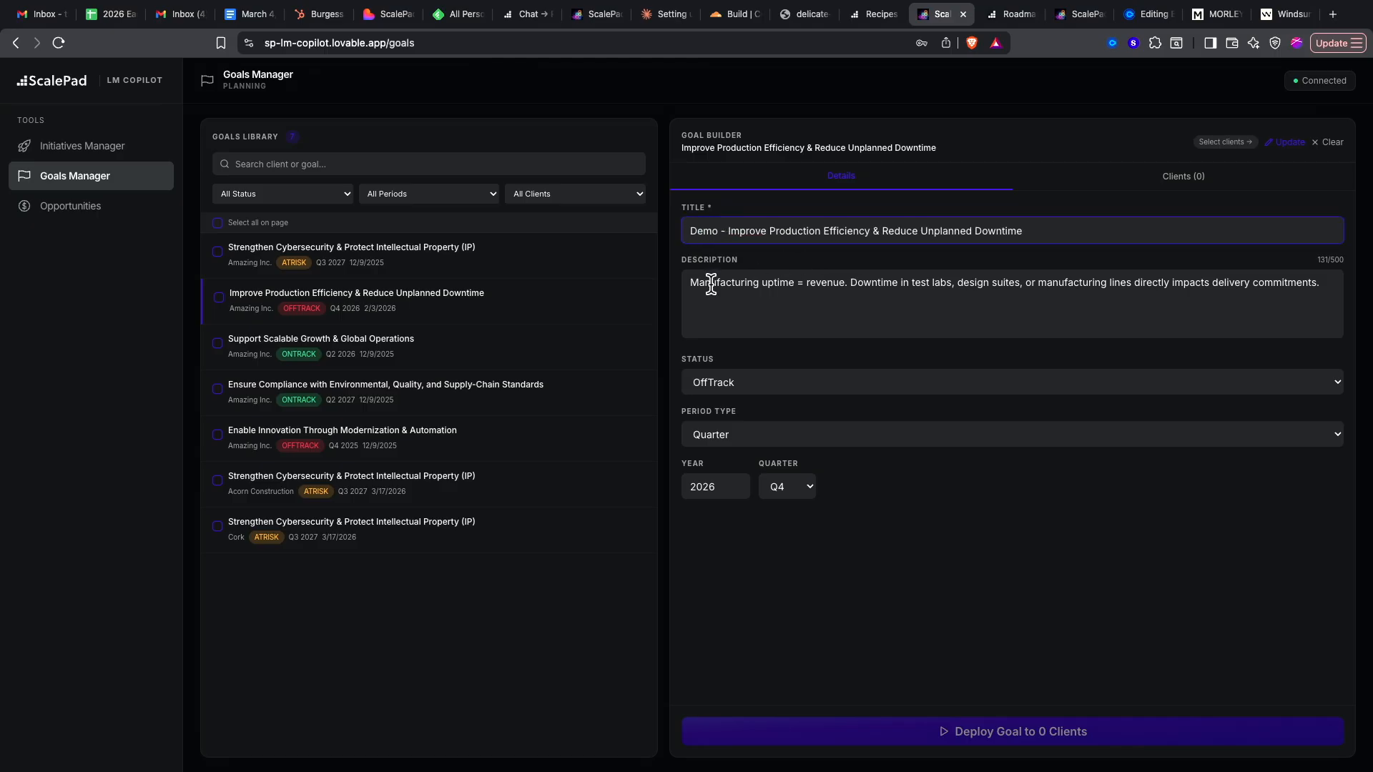
# - Set the goal's status to OnTrack
pyautogui.click(719, 382)
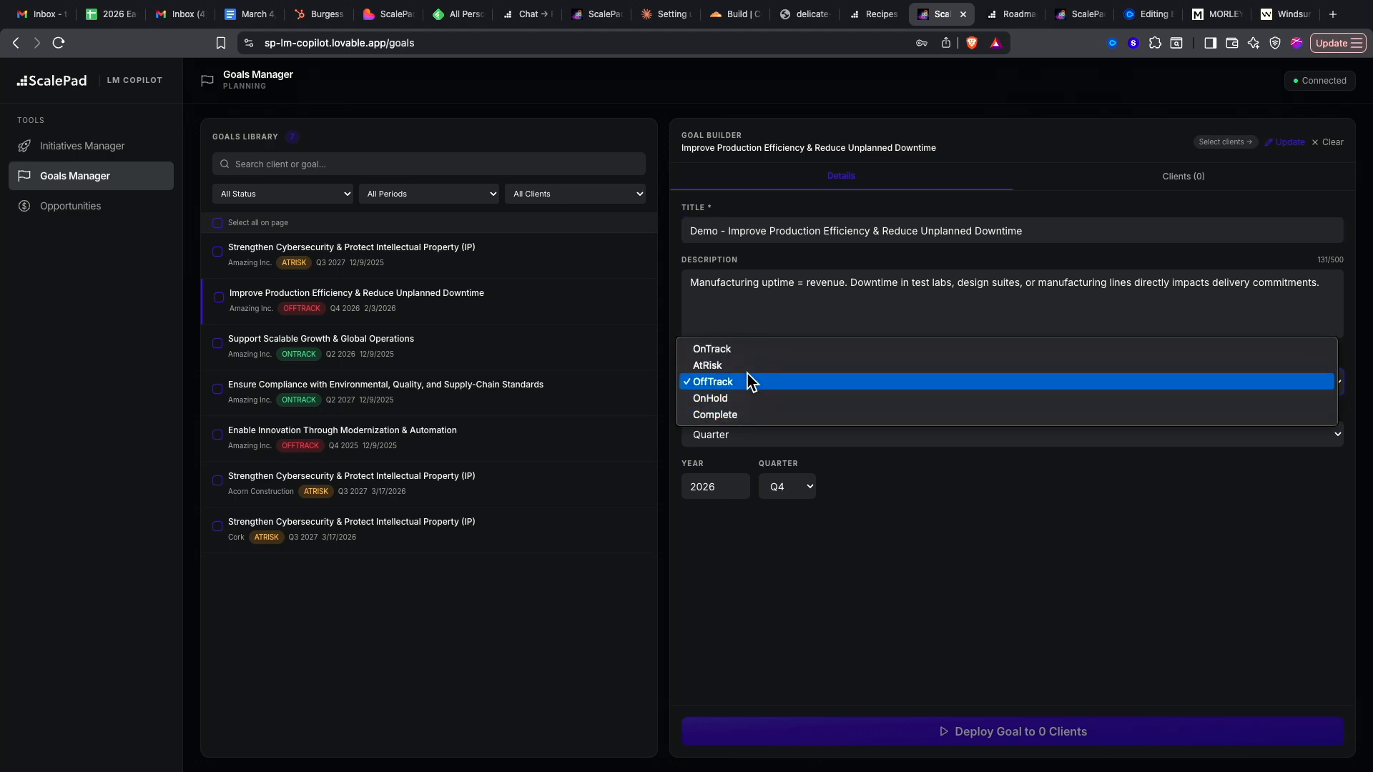
pyautogui.press('Up')
pyautogui.press('Up')
pyautogui.press('Up')
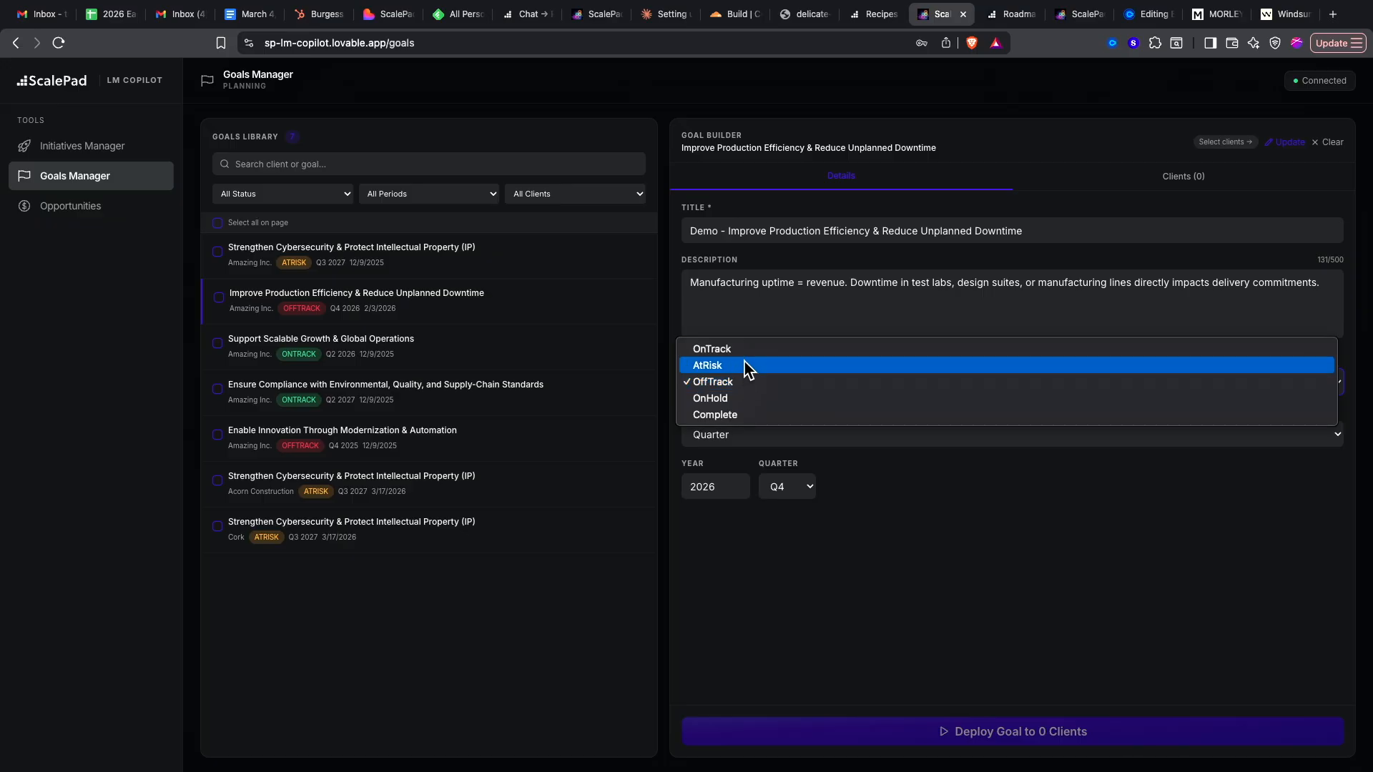
pyautogui.press('Return')
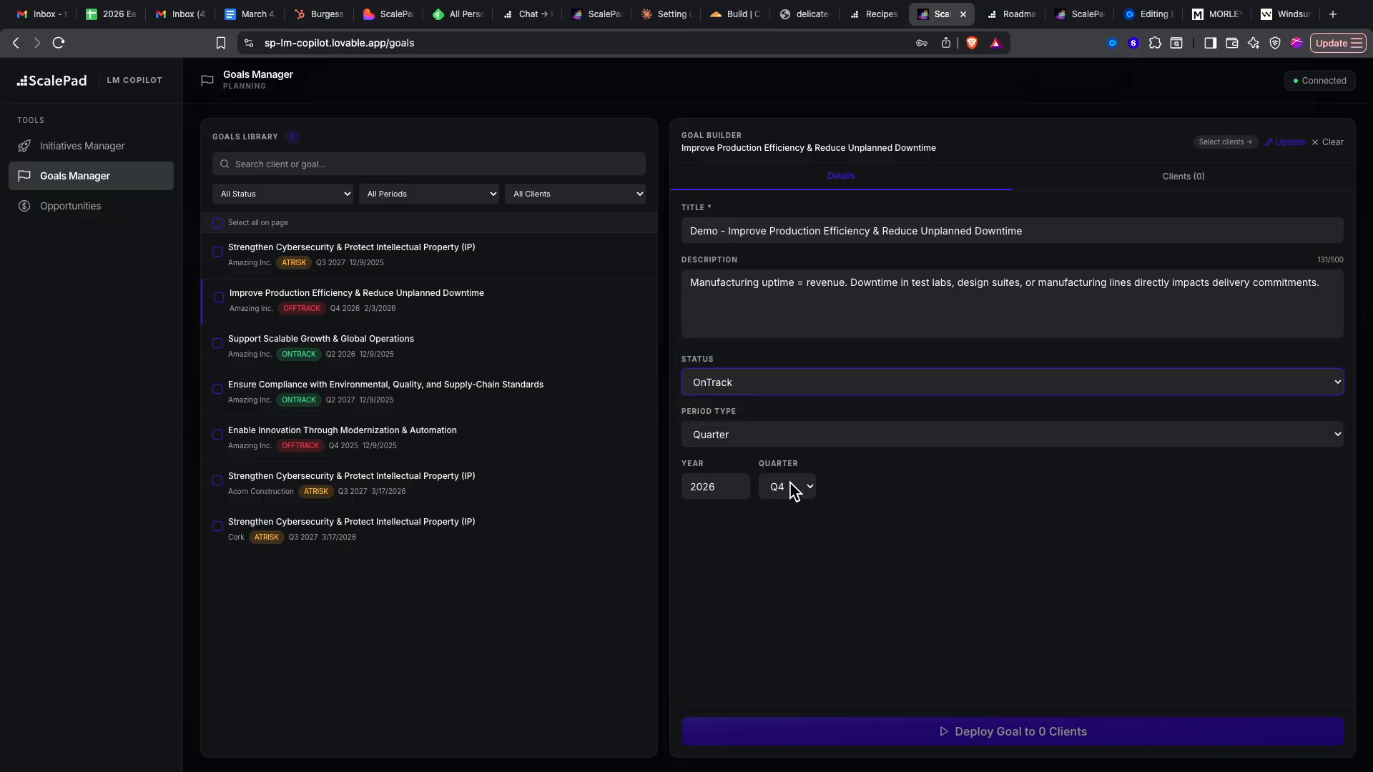
pyautogui.click(867, 497)
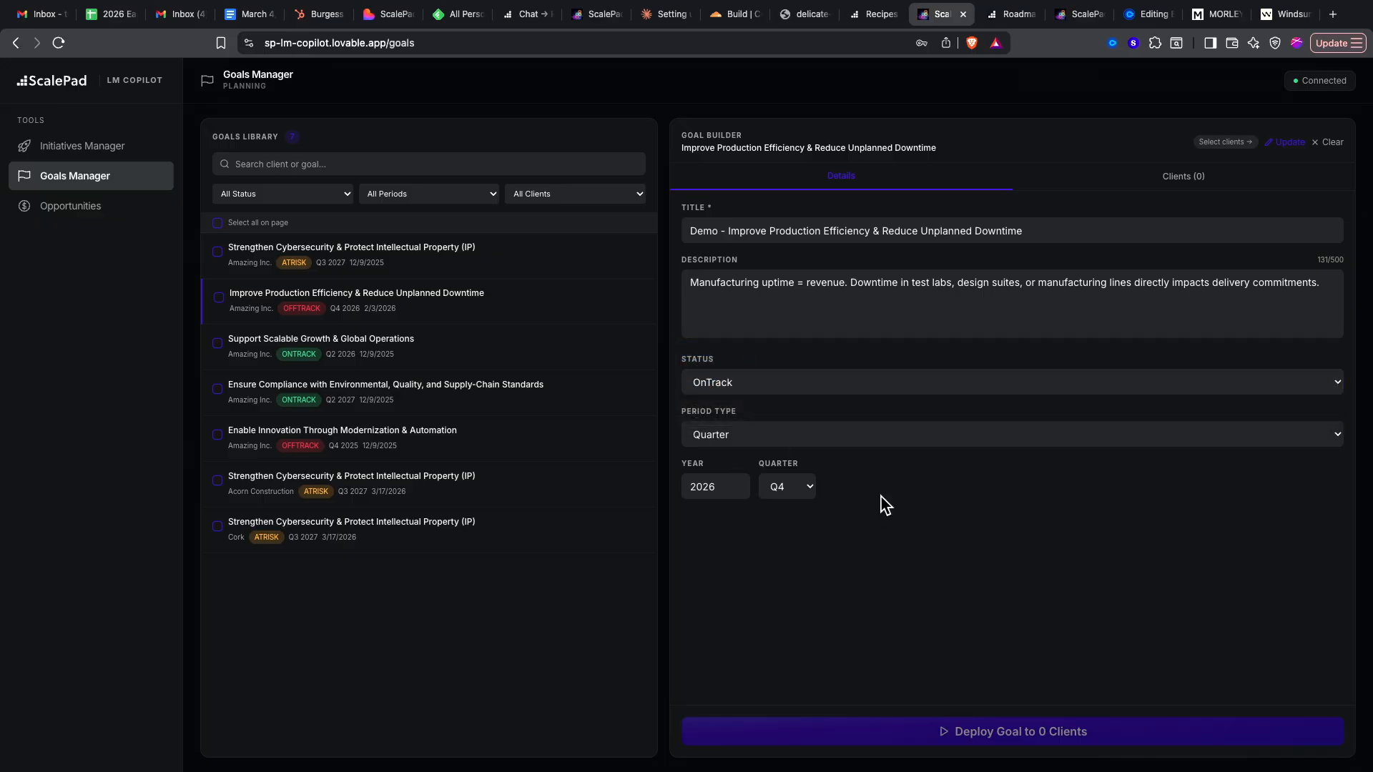
# - Choose all seven clients, from Acorn Construction through Terry's Chocolates, as recipients of the demo goal
pyautogui.click(1177, 185)
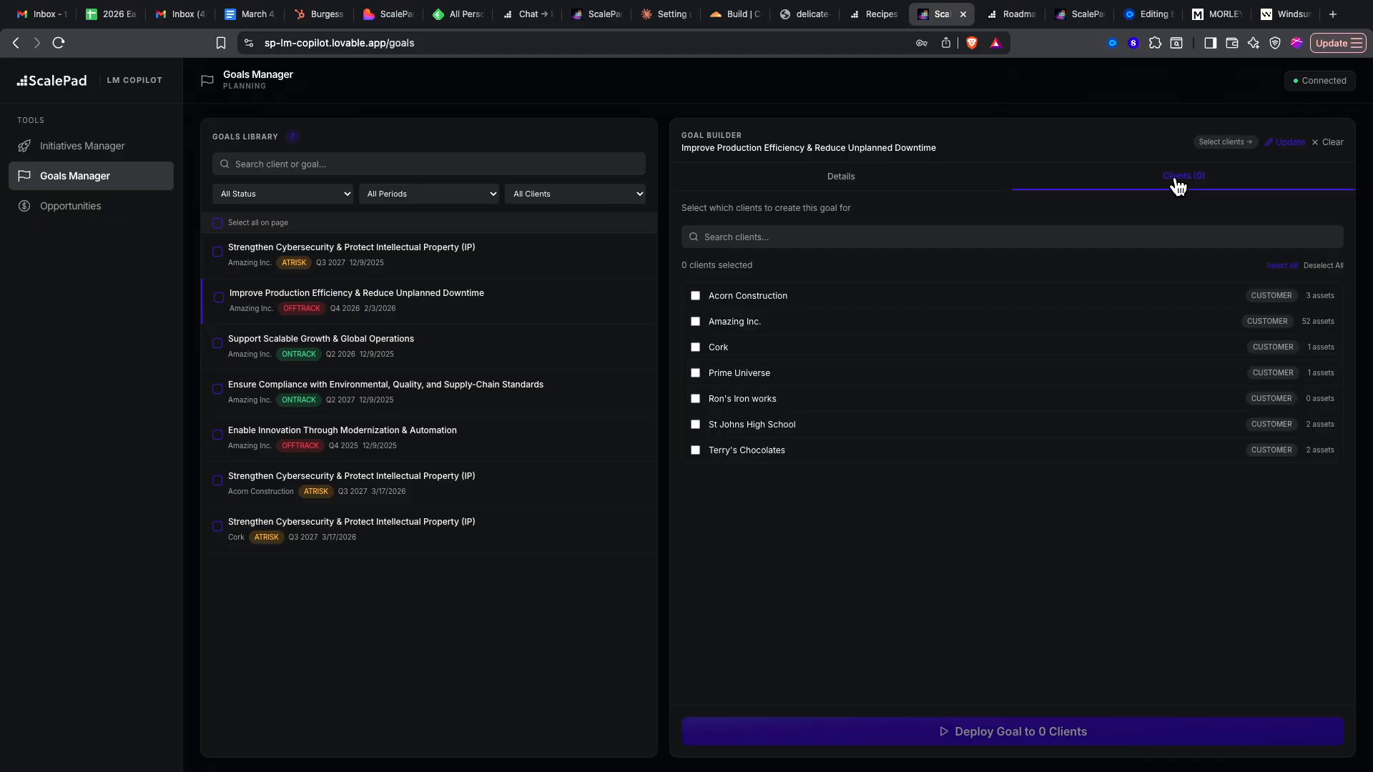
pyautogui.click(695, 295)
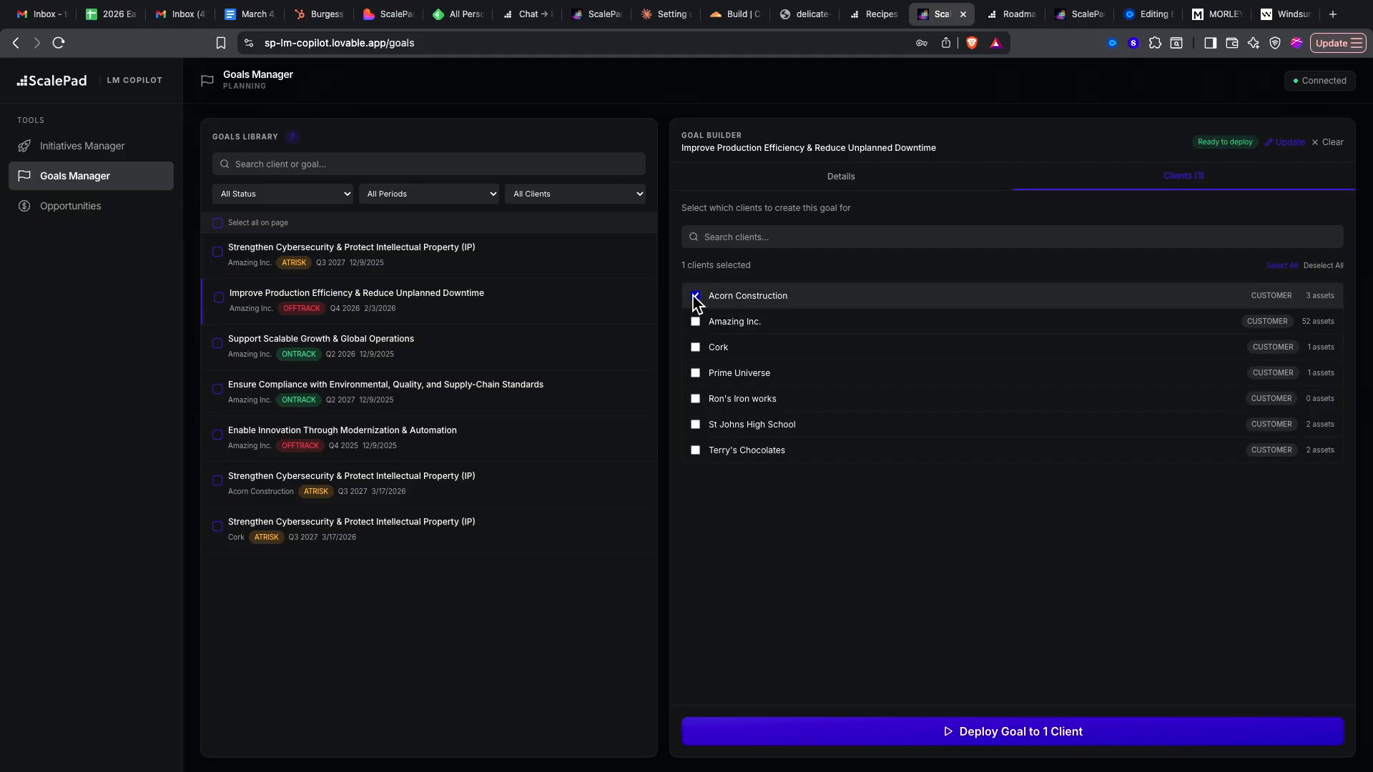
pyautogui.click(695, 321)
pyautogui.click(695, 347)
pyautogui.click(696, 372)
pyautogui.click(697, 399)
pyautogui.click(696, 424)
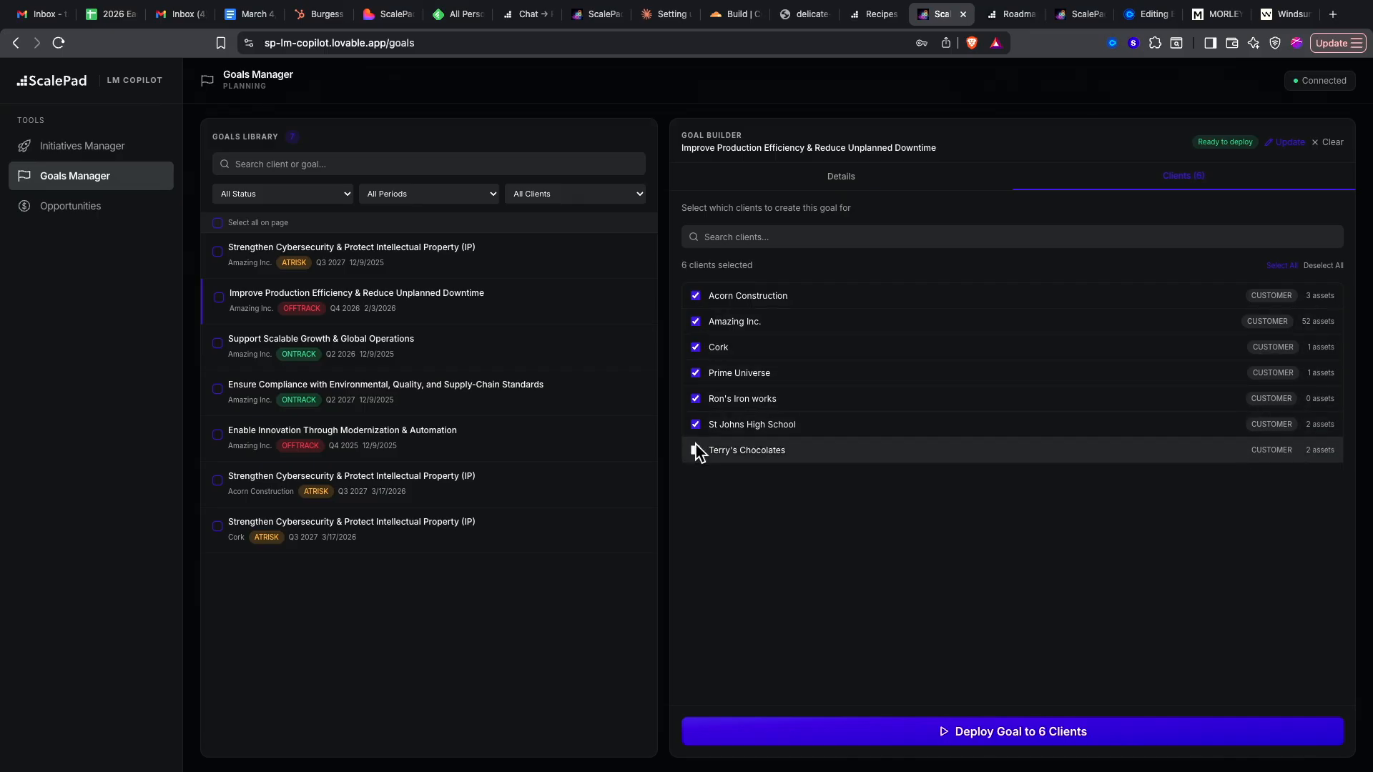
pyautogui.click(697, 449)
# - Deploy the goal to the selected clients, review the per-client deployment results and close the report
pyautogui.click(1054, 734)
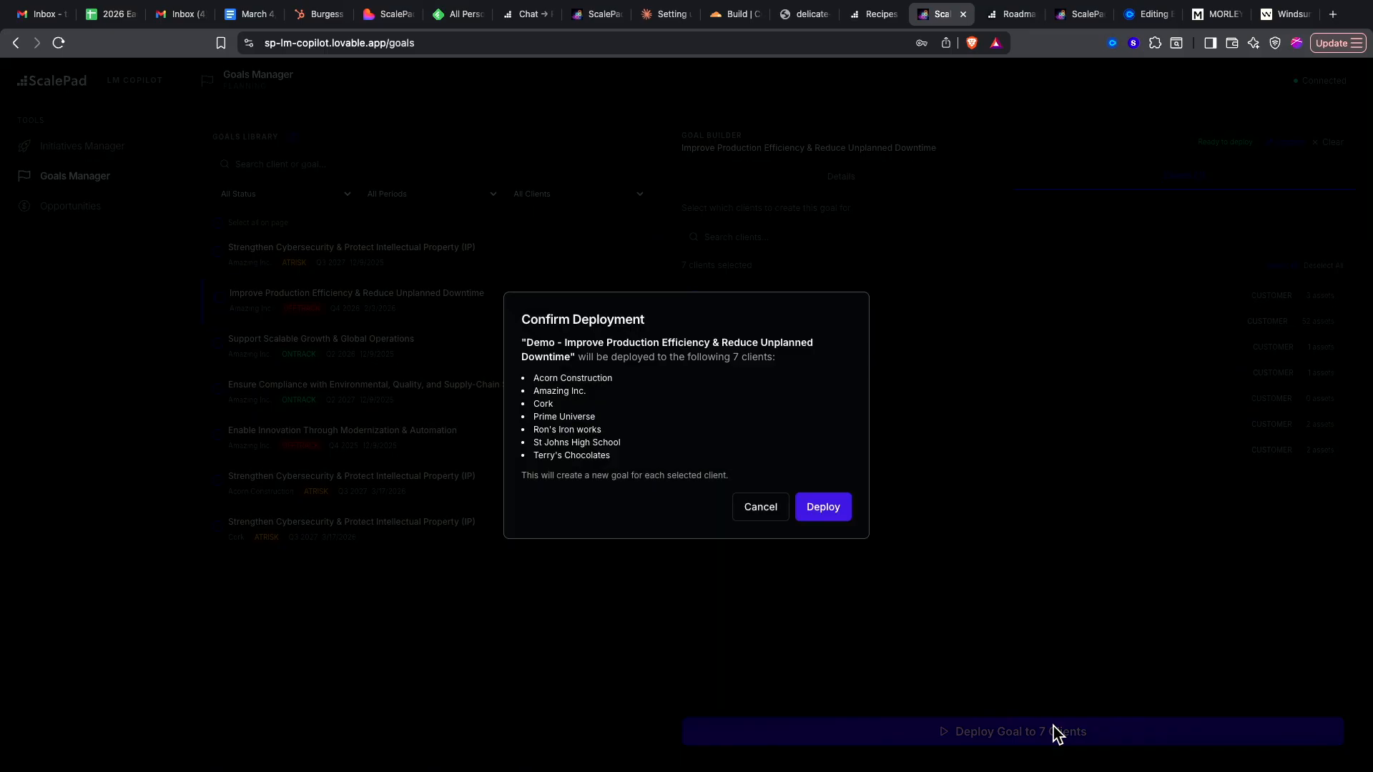
pyautogui.click(820, 507)
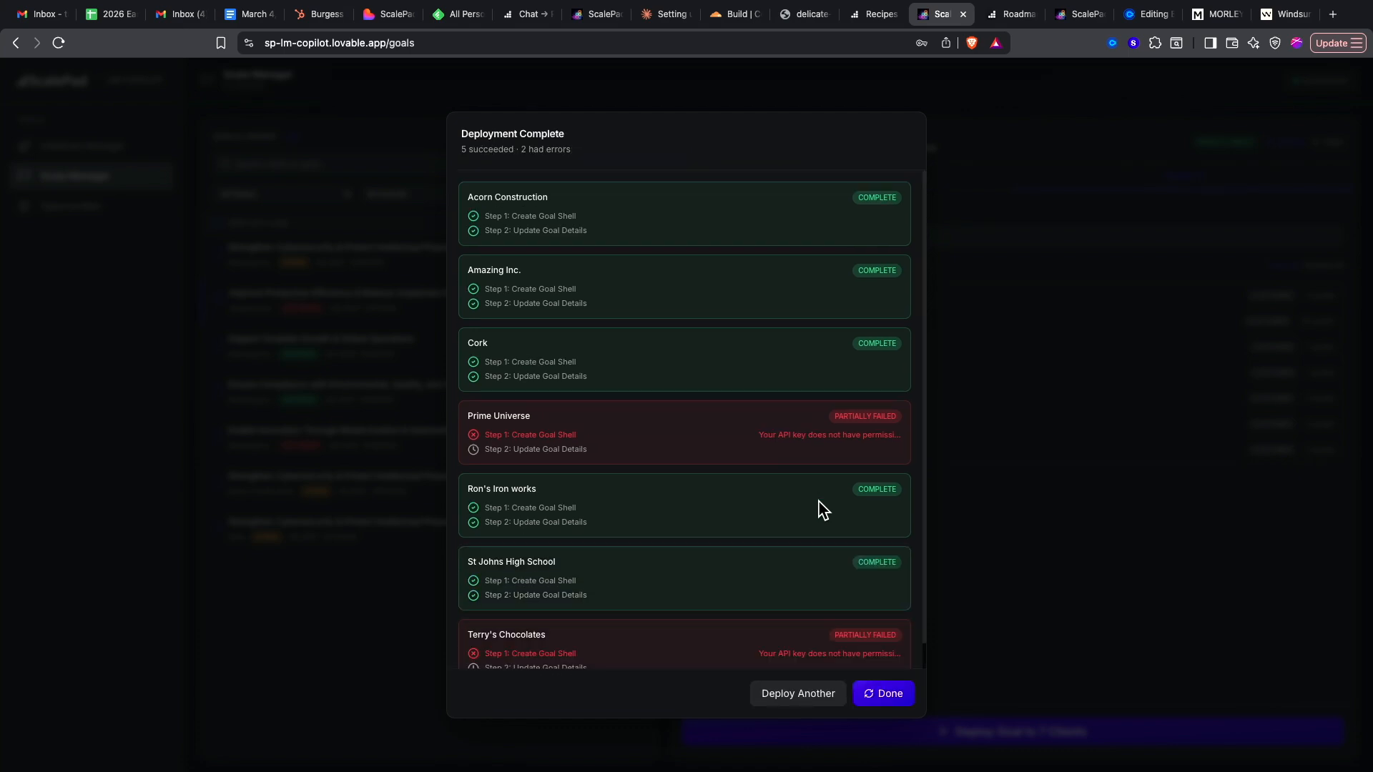
pyautogui.scroll(-1, 649, 544)
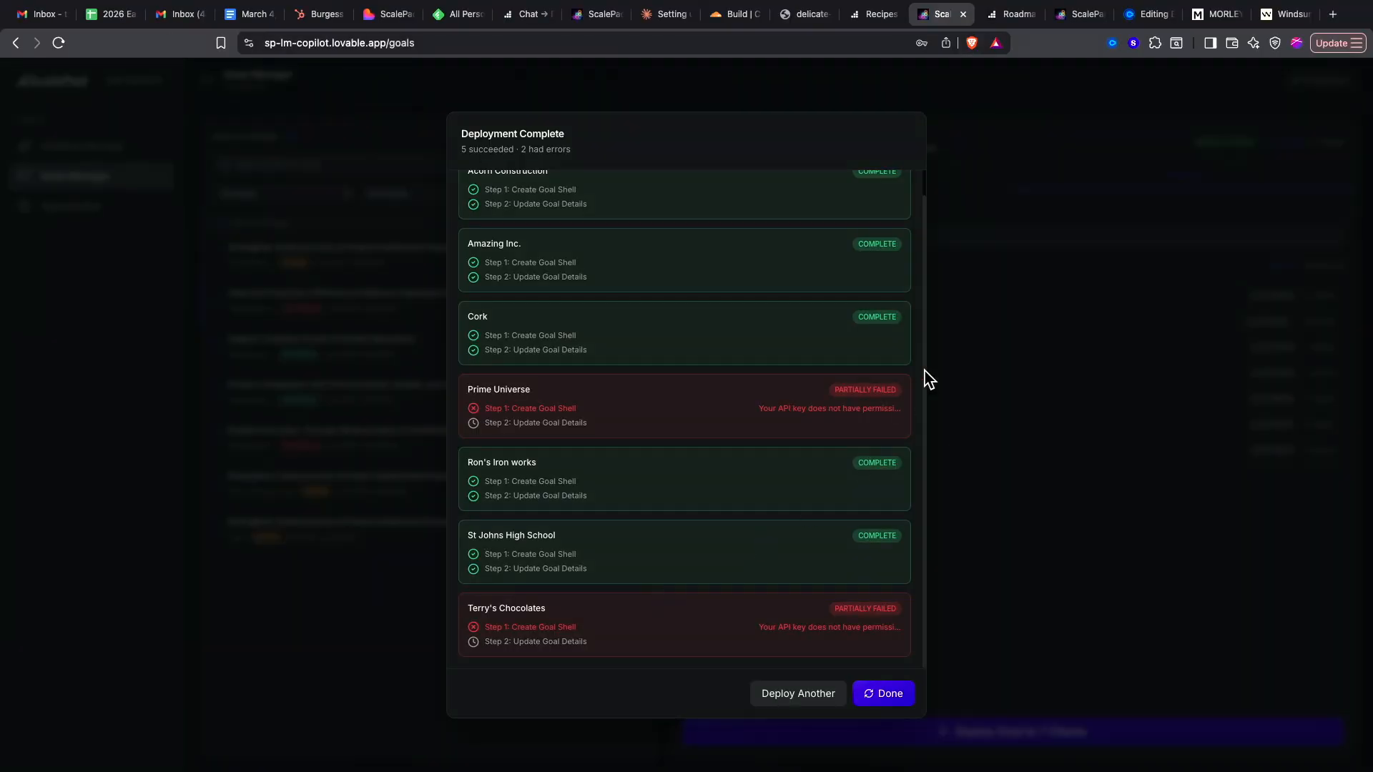
pyautogui.click(878, 695)
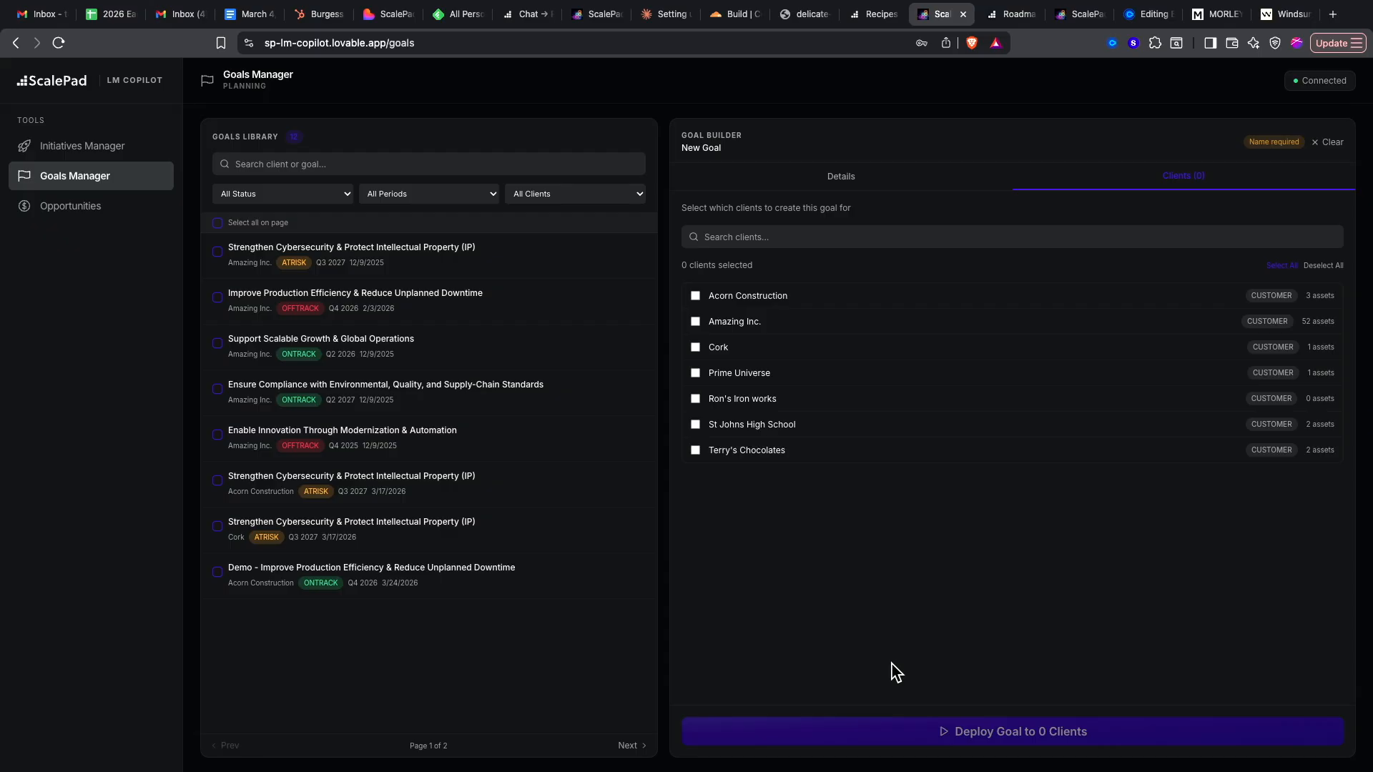
# - Switch to Lifecycle Manager and open the St Johns High School client from the client list
pyautogui.click(860, 17)
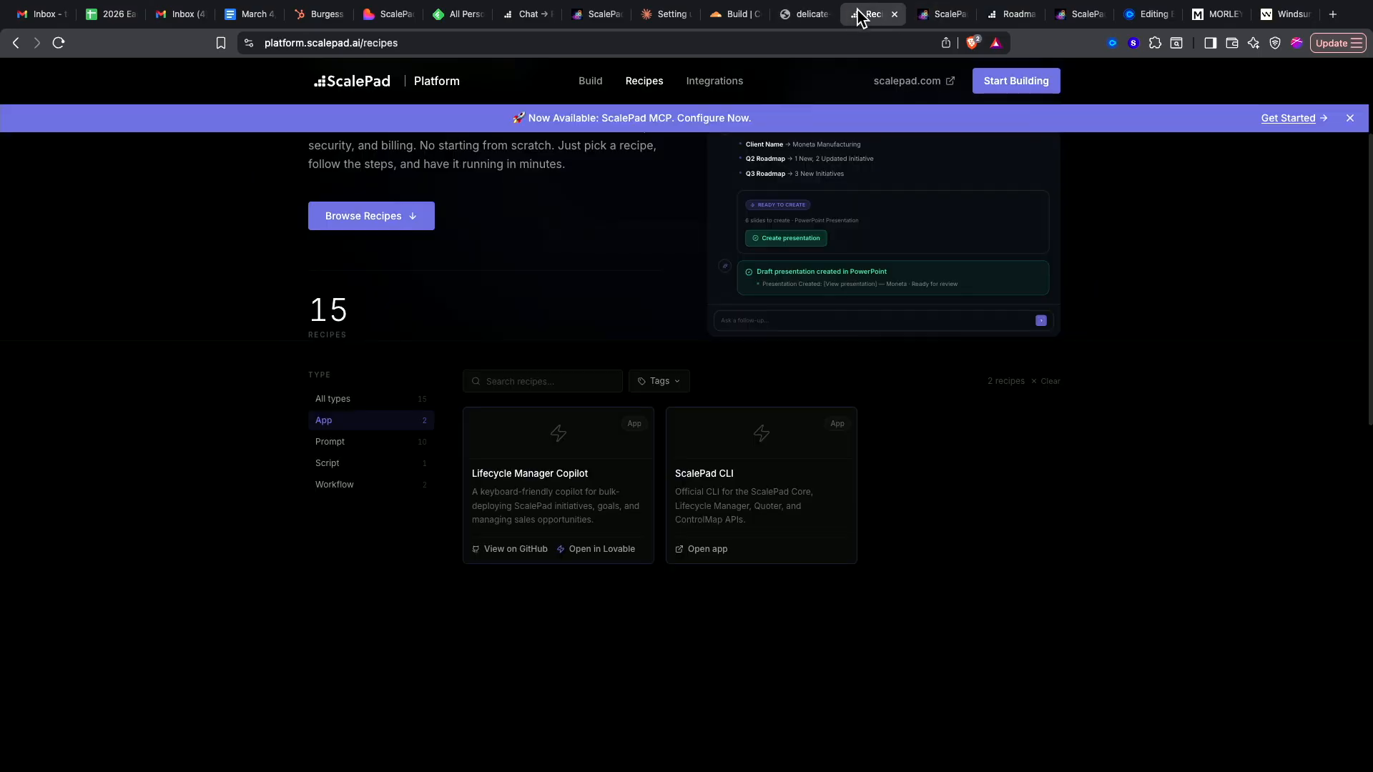
pyautogui.click(990, 18)
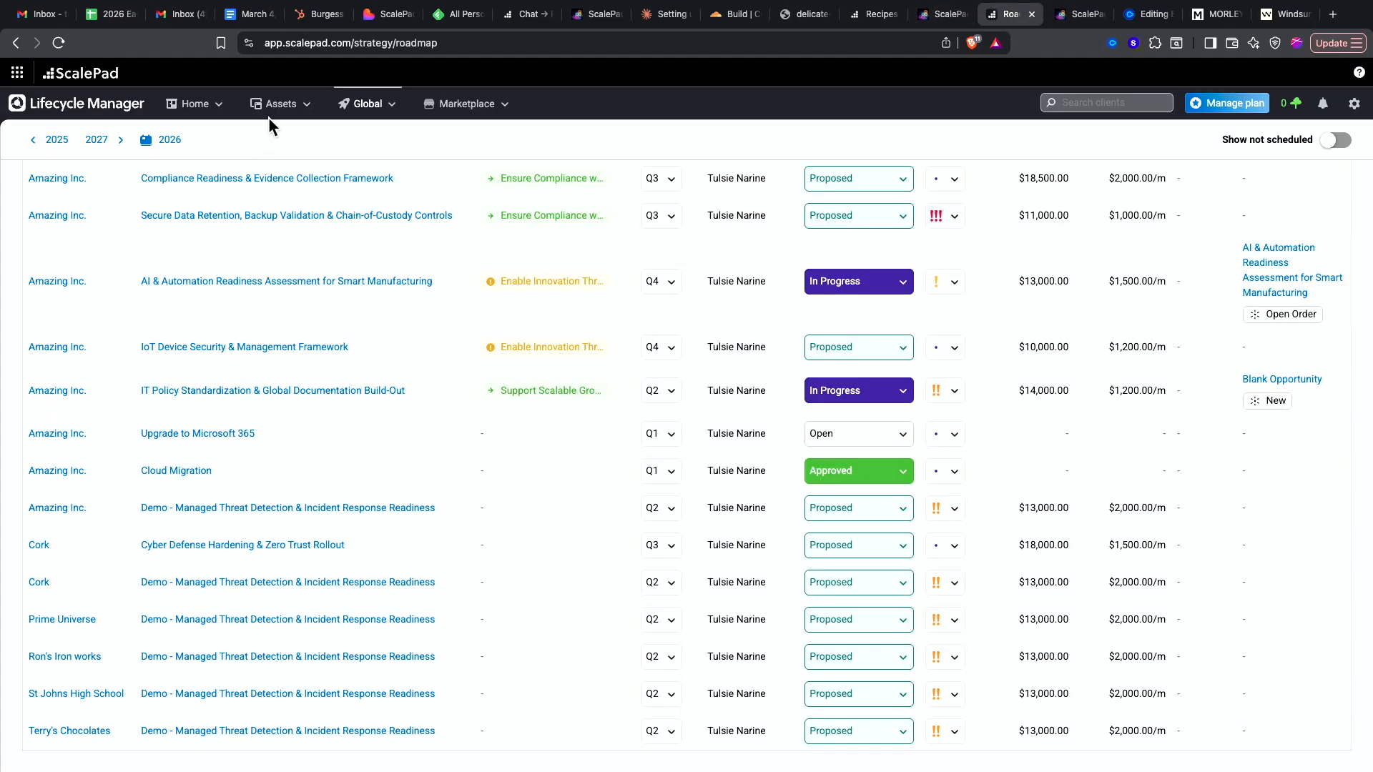
pyautogui.moveTo(196, 118)
pyautogui.click(182, 146)
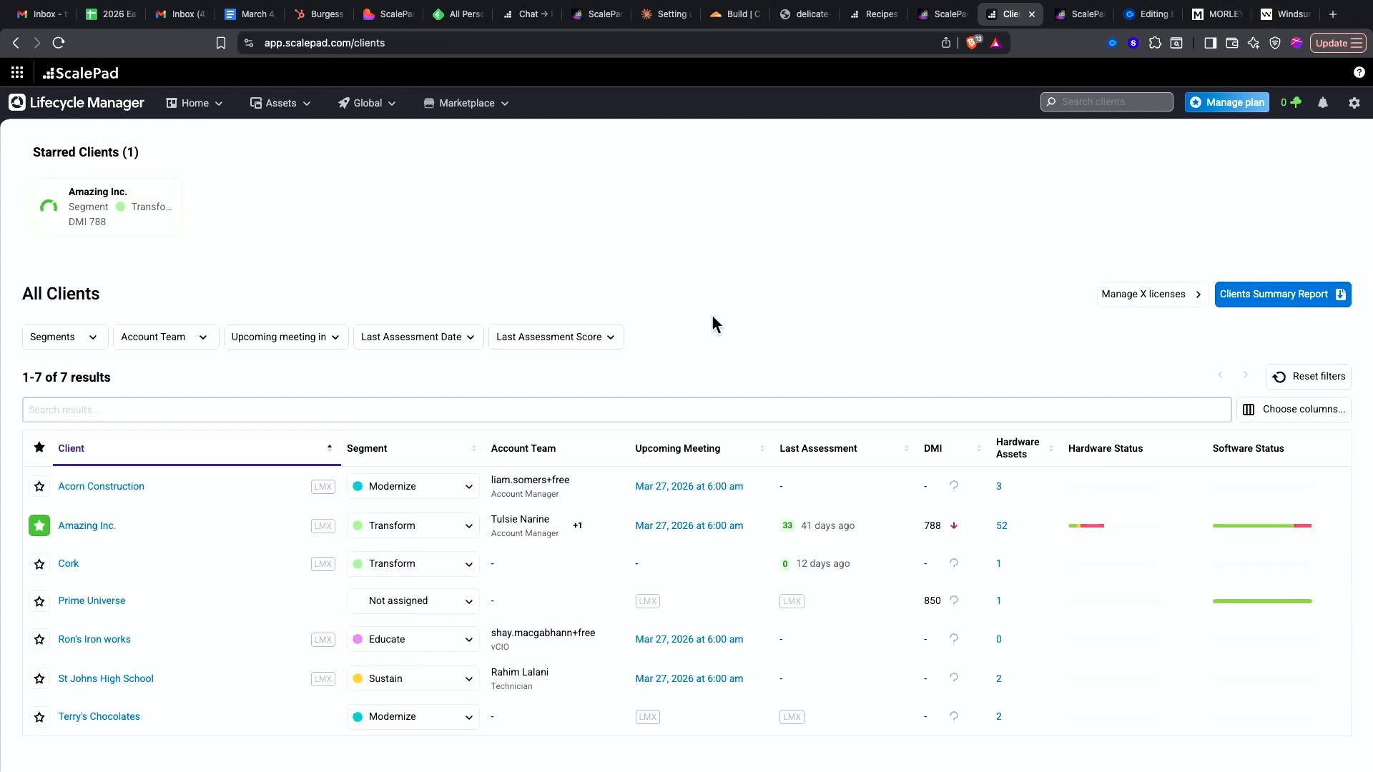
pyautogui.moveTo(640, 605)
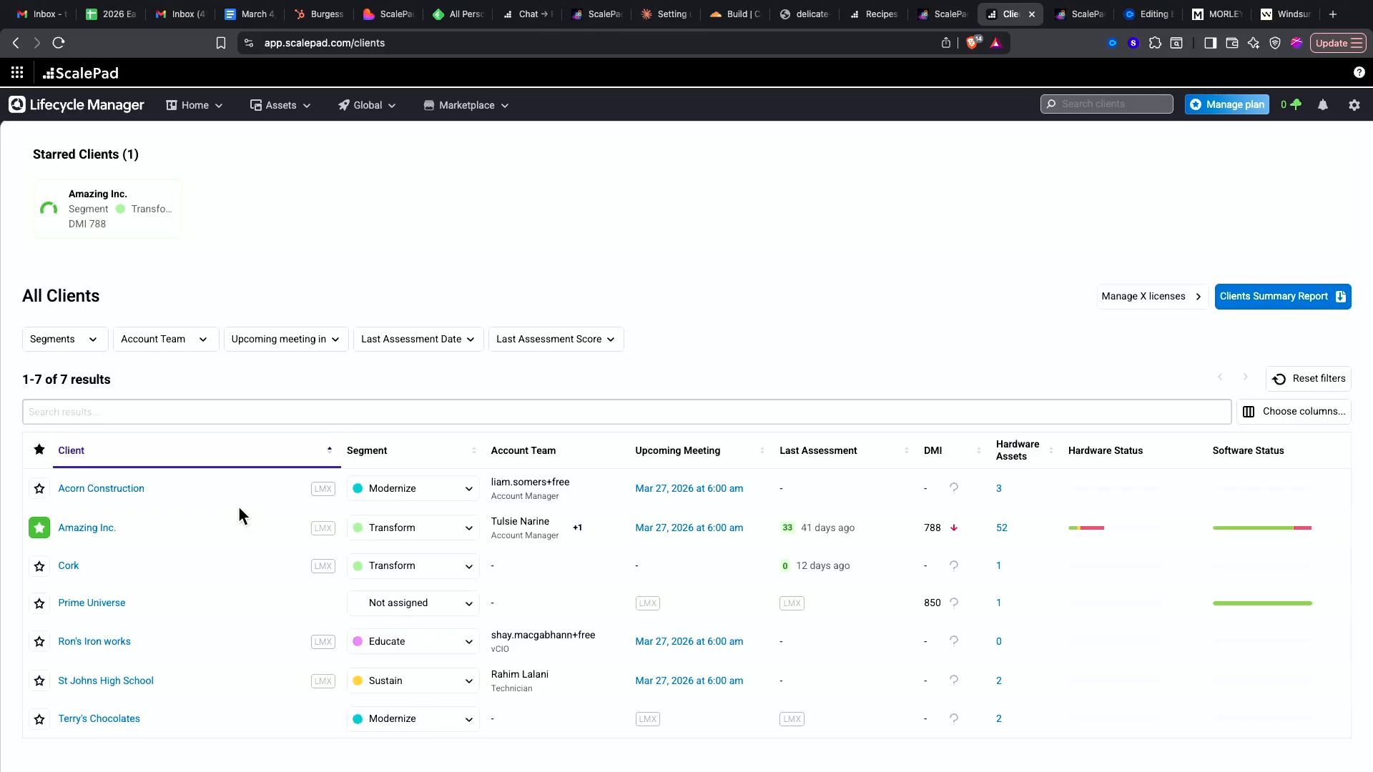
pyautogui.click(107, 680)
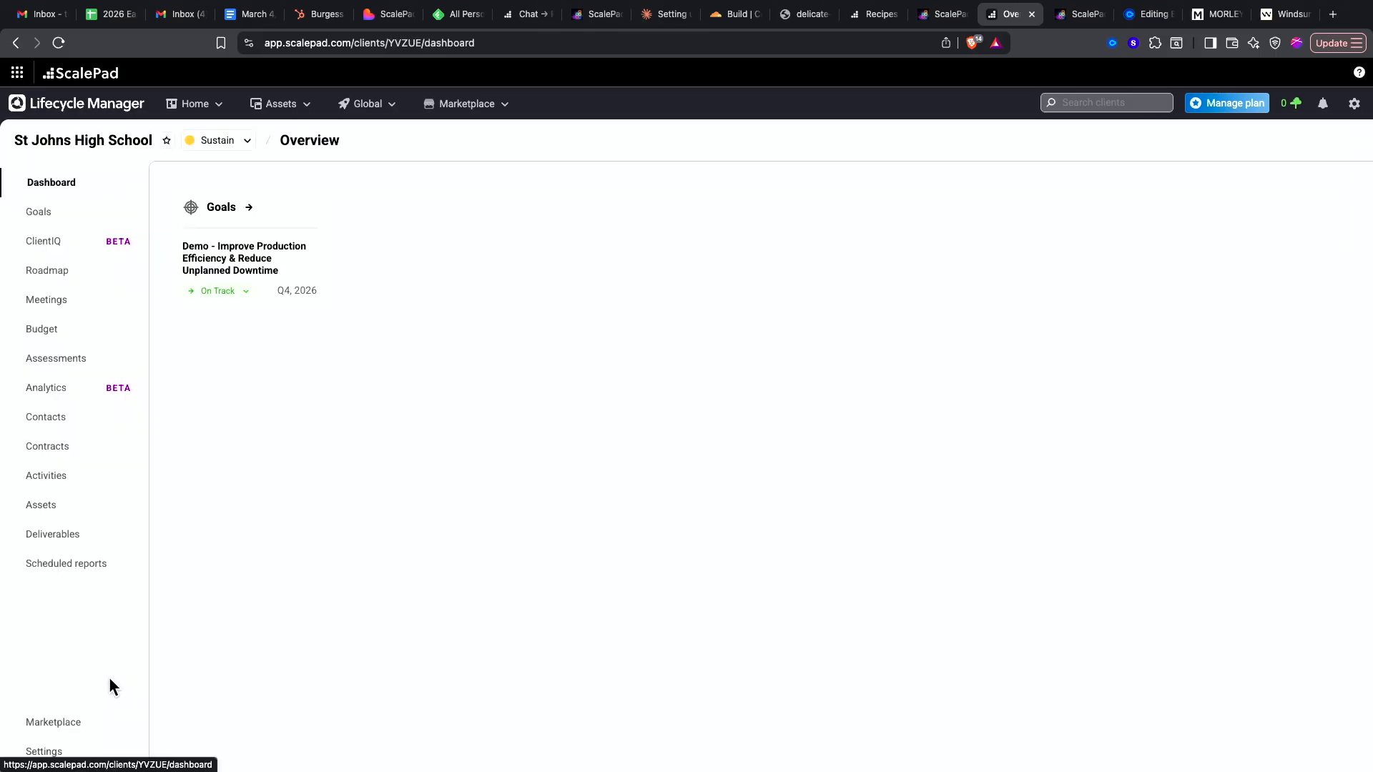
# - Inspect the details of St Johns High School's Demo - Improve Production Efficiency & Reduce Unplanned Downtime goal and return to LM Copilot
pyautogui.click(46, 216)
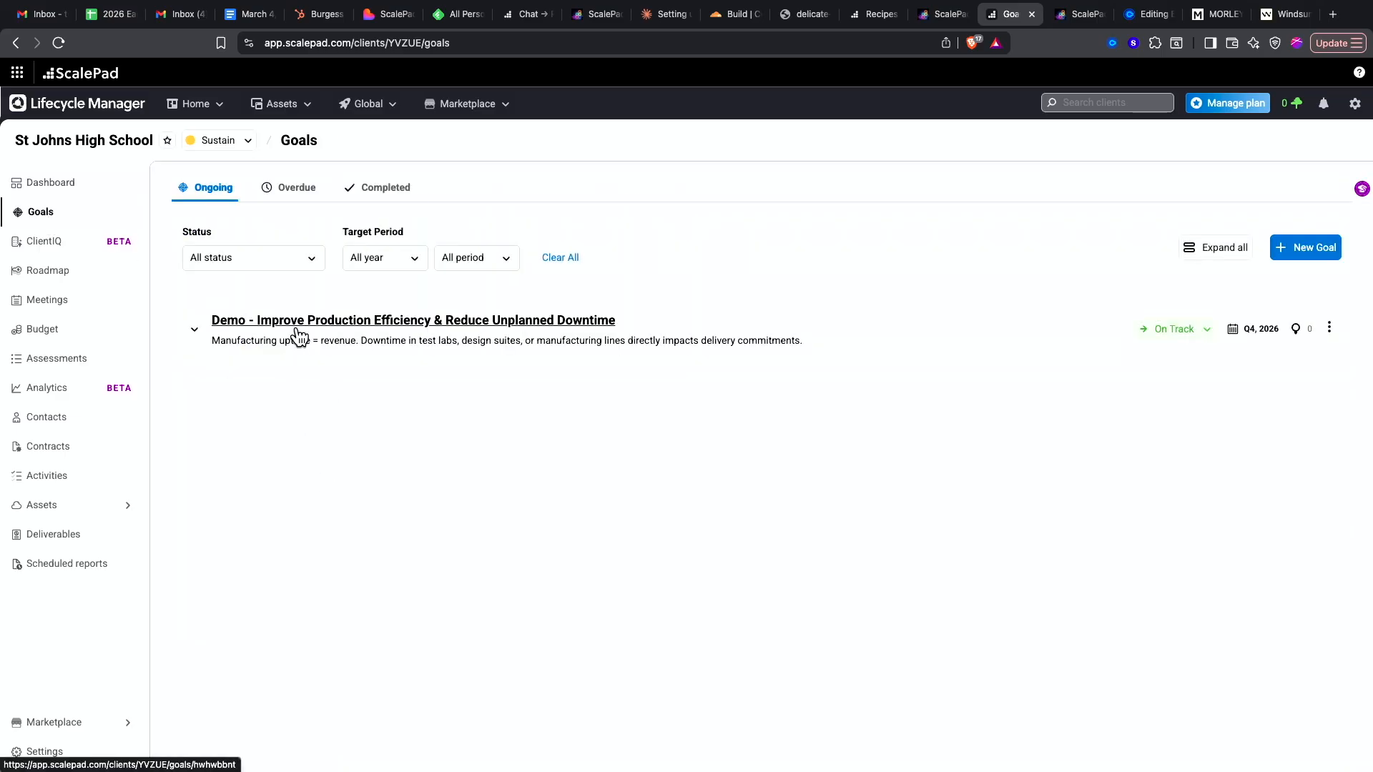
pyautogui.click(738, 349)
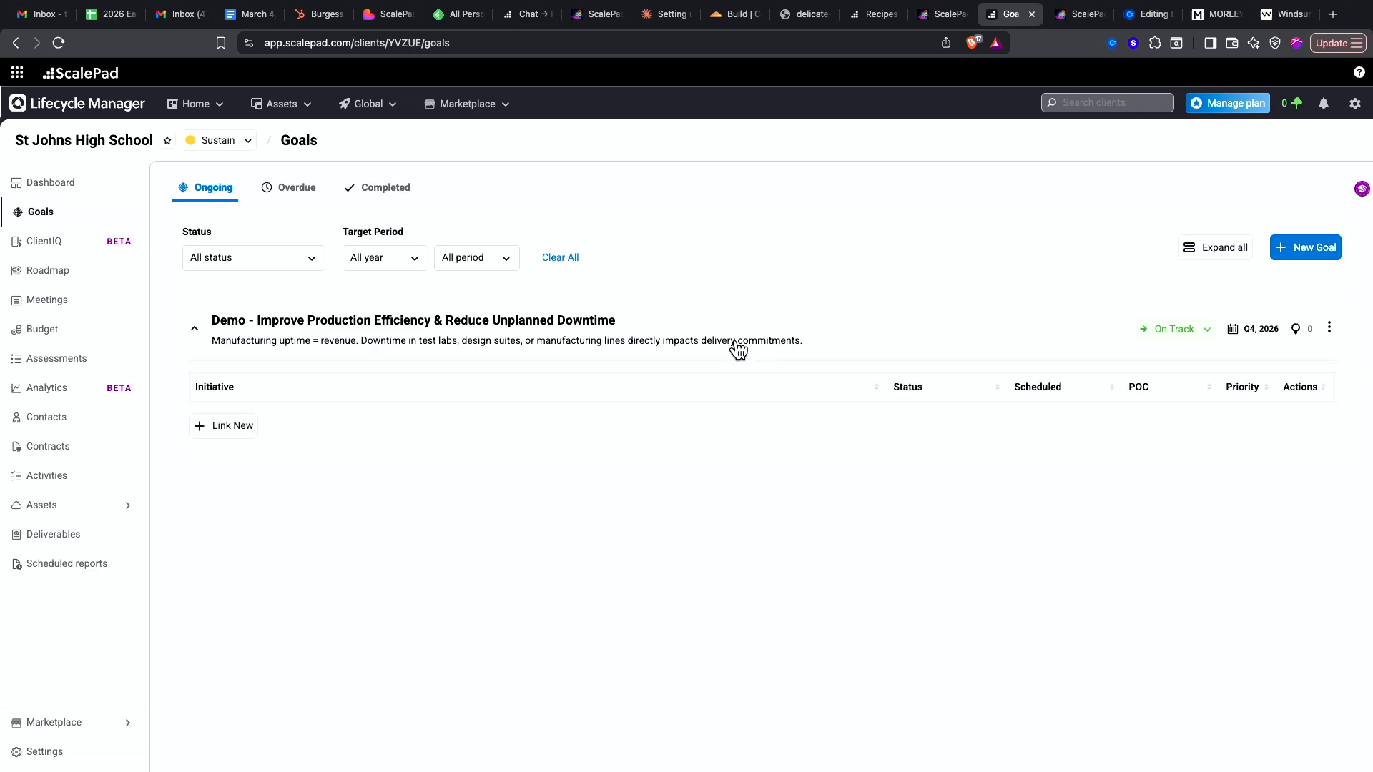
pyautogui.click(726, 322)
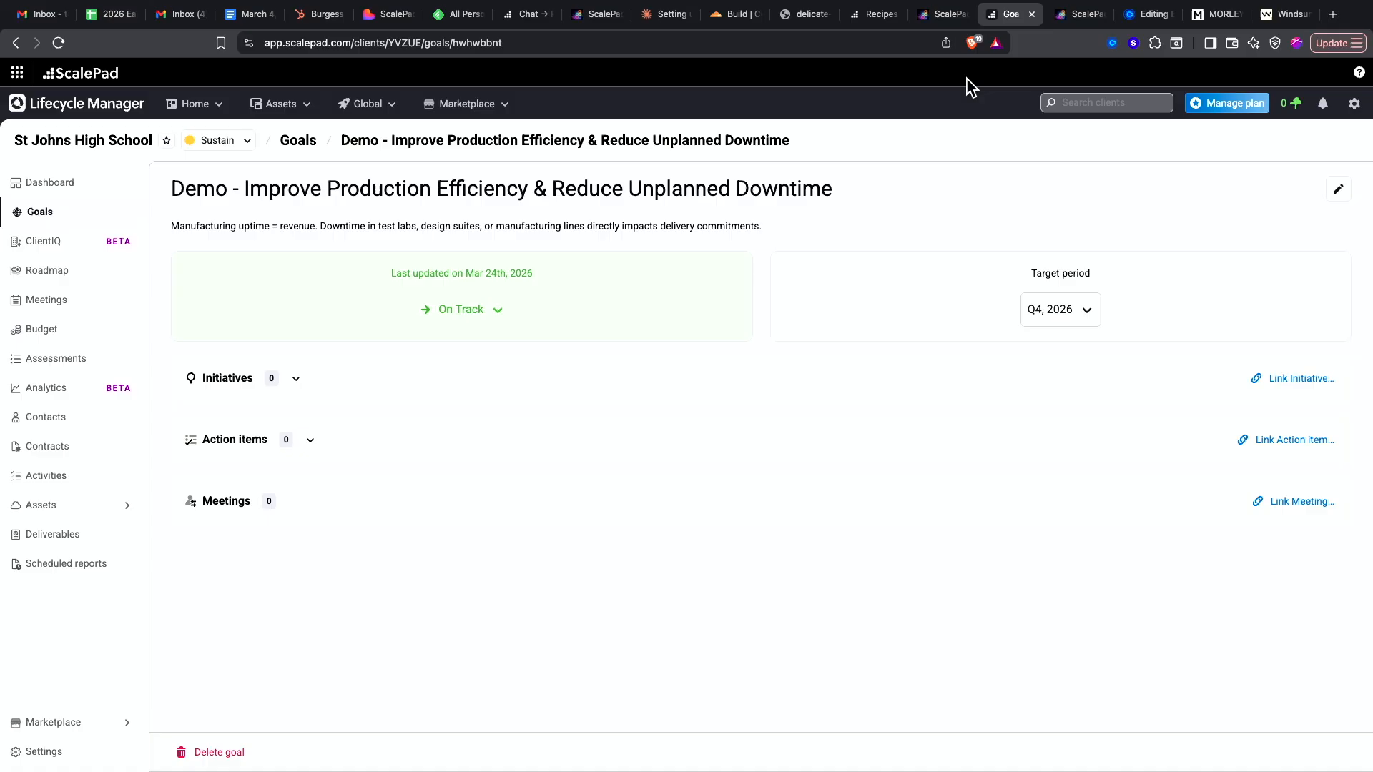
pyautogui.click(941, 24)
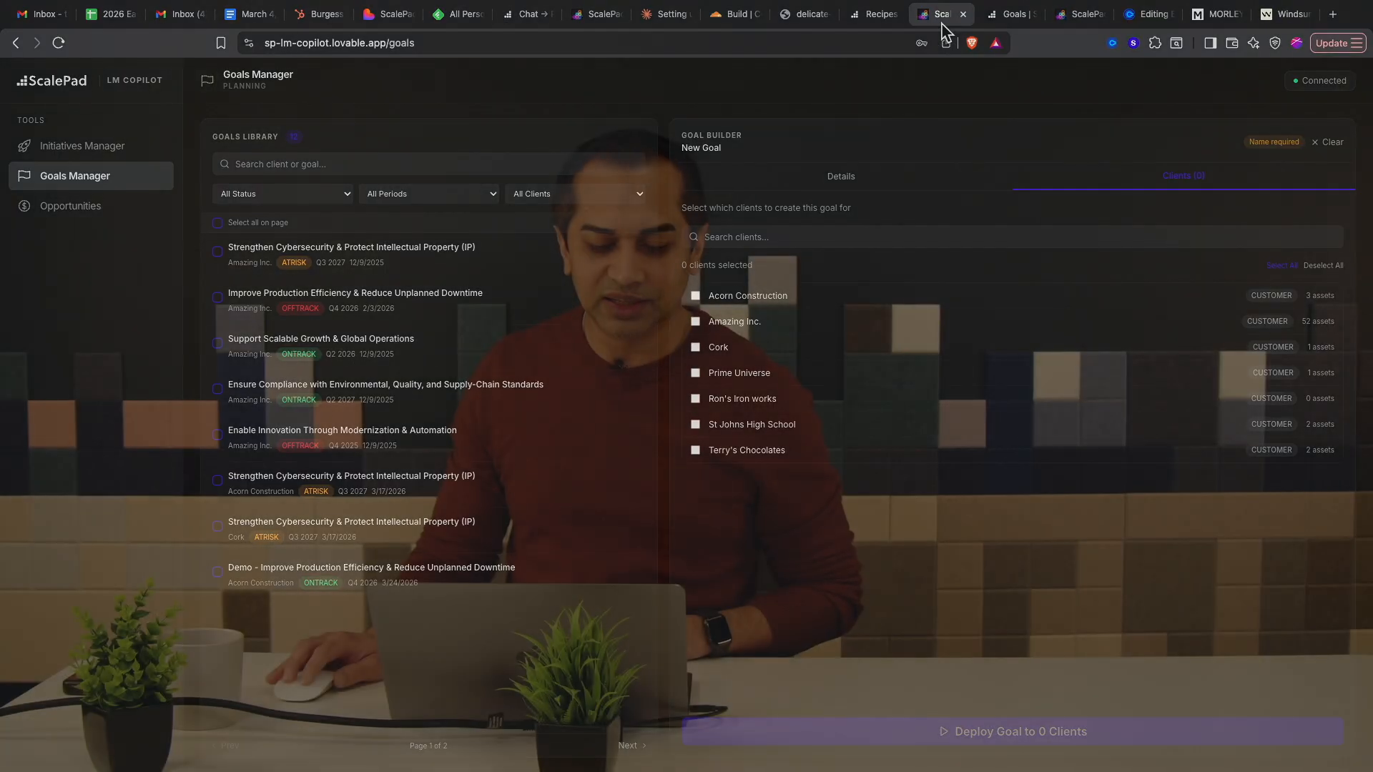